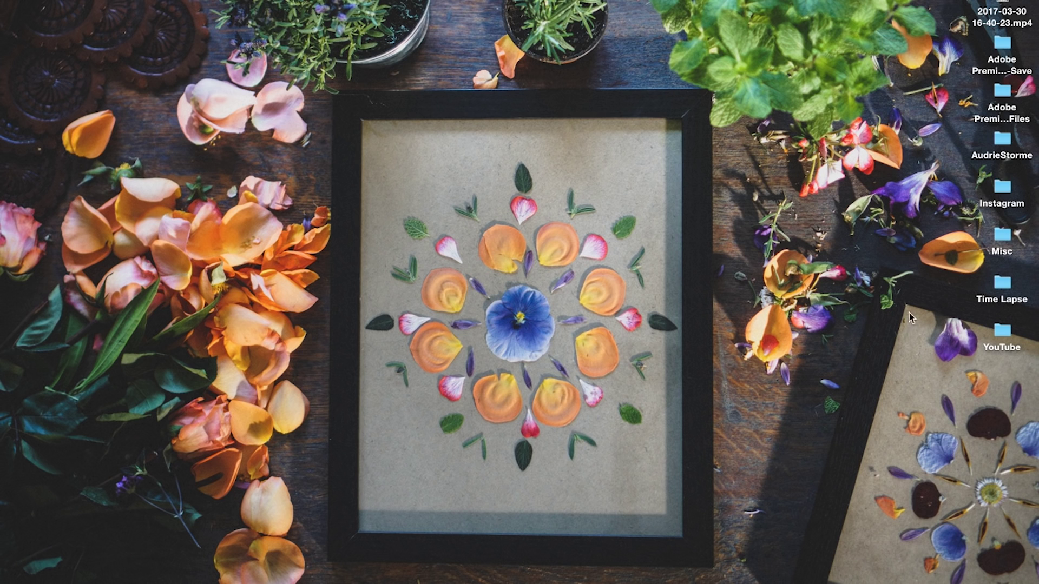
- Open the Time Lapse folder and select Clip17 through Clip19, followed by MVI_9240.MOV and MVI_9241.MOV
double_click(1001, 287)
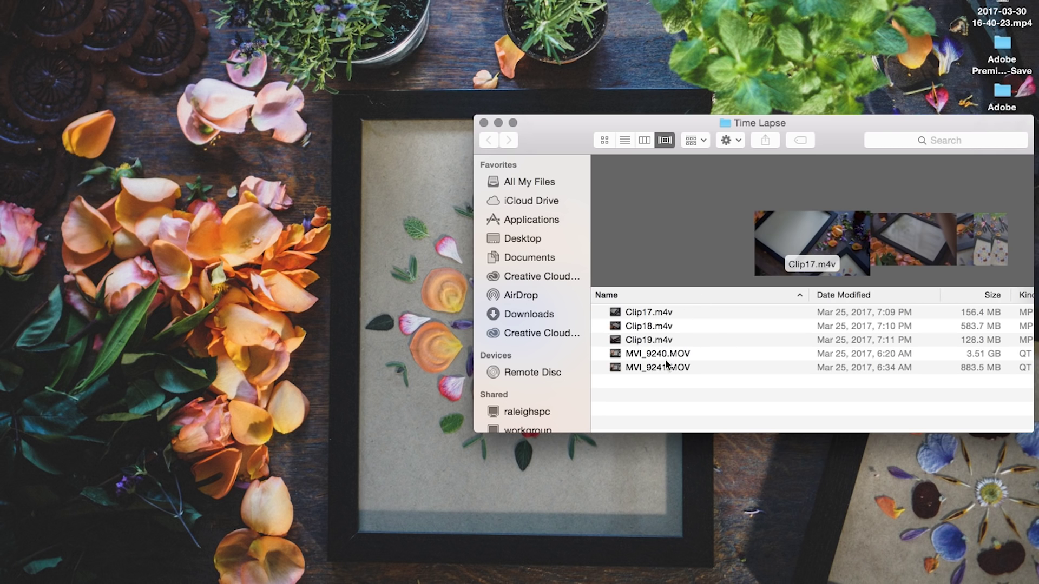
left_click(656, 313)
left_click(645, 340, "shift")
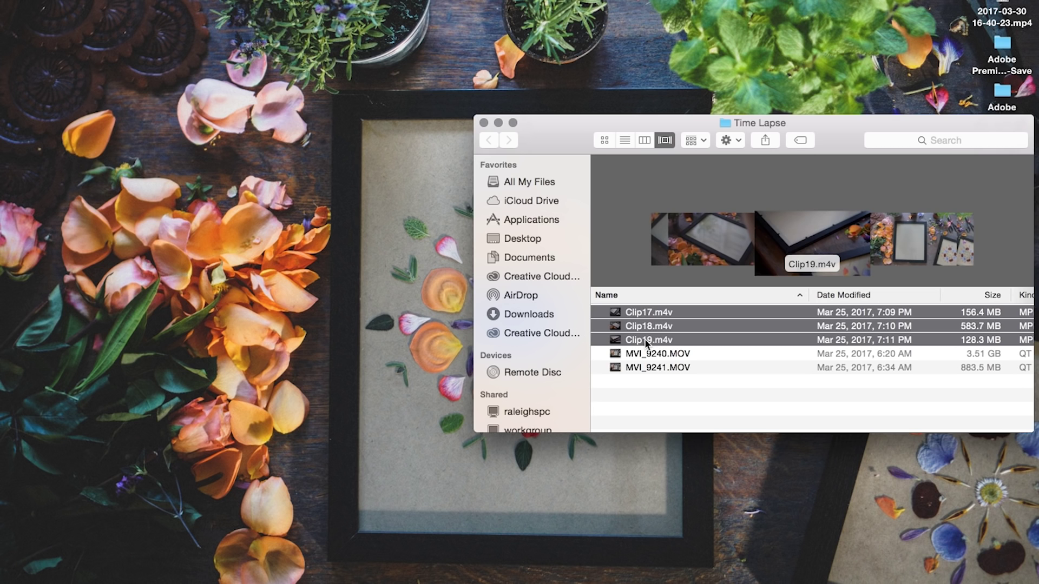
left_click(648, 354)
left_click(642, 368, "shift")
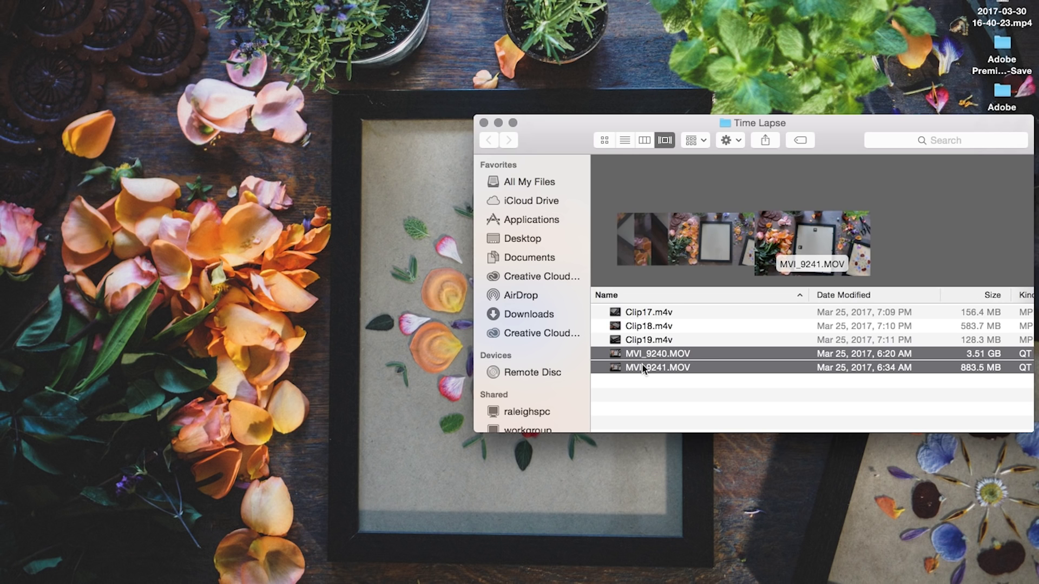
- Look through the previews of the Clip and MVI video files in the Time Lapse folder
left_click(646, 310)
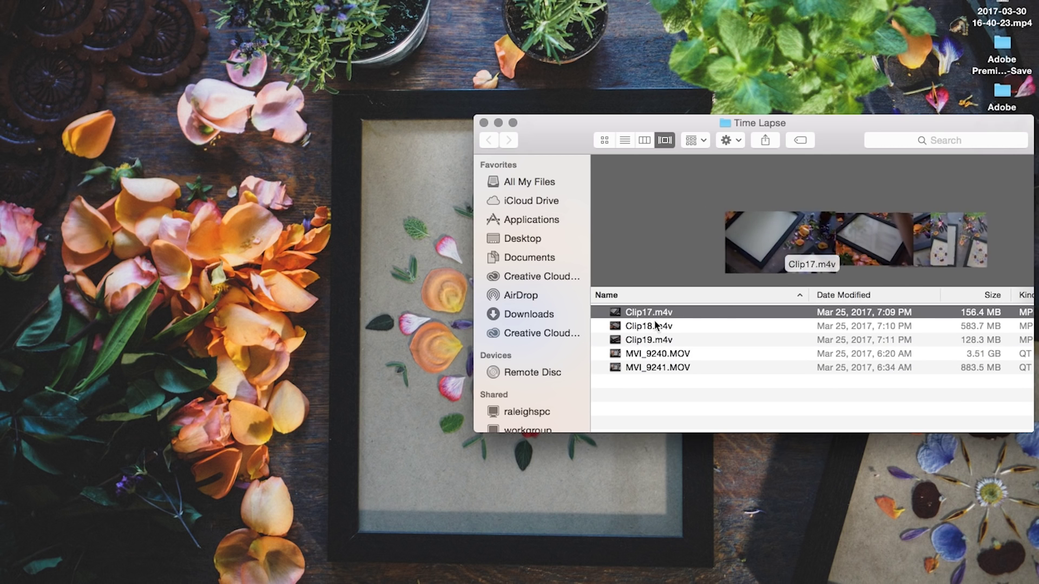
left_click(639, 339, "shift")
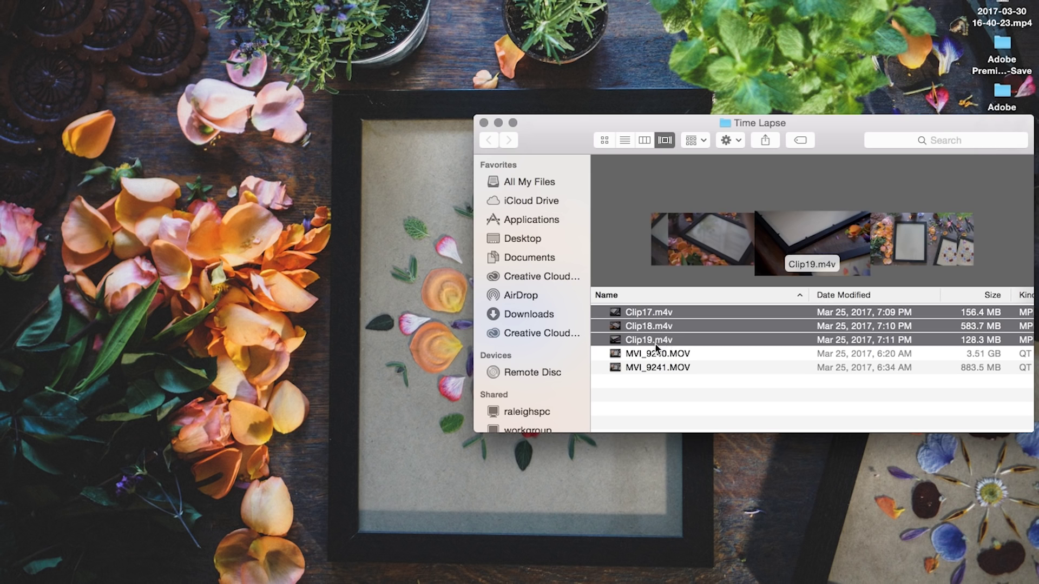
key("Down")
key("Up")
key("Up")
key("Up")
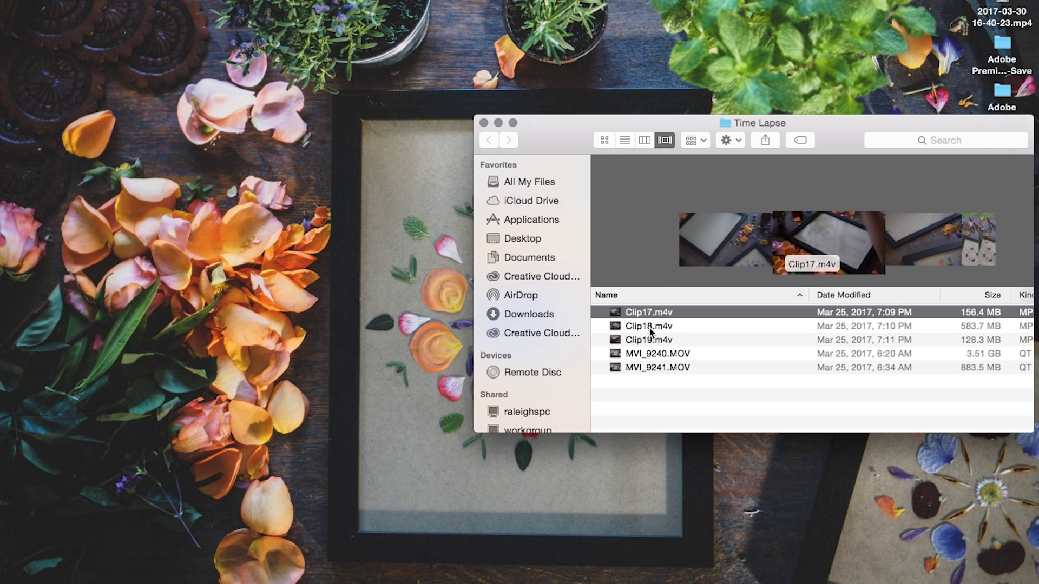
key("Down")
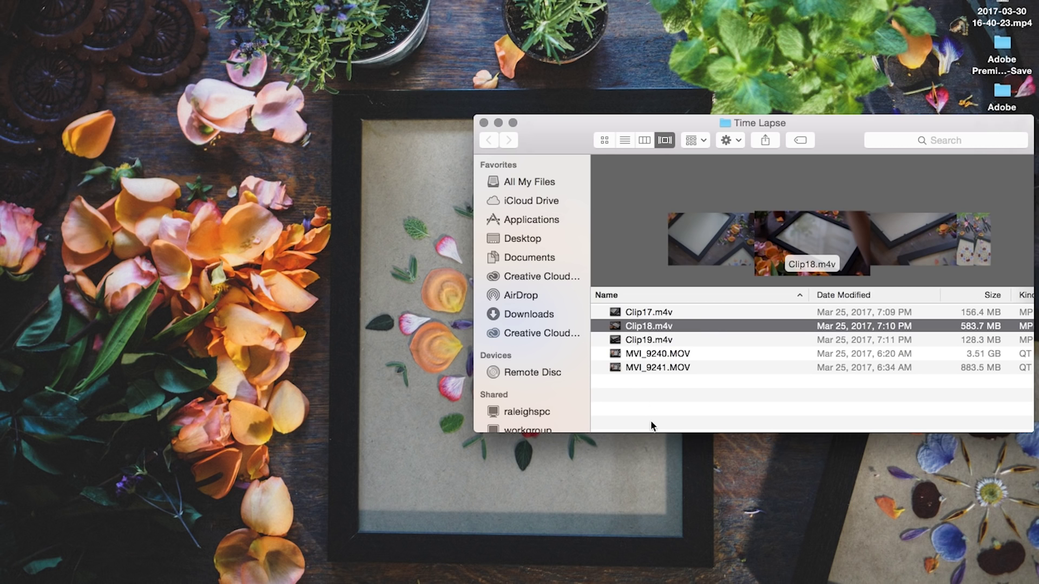
left_click(637, 342)
left_click(652, 354)
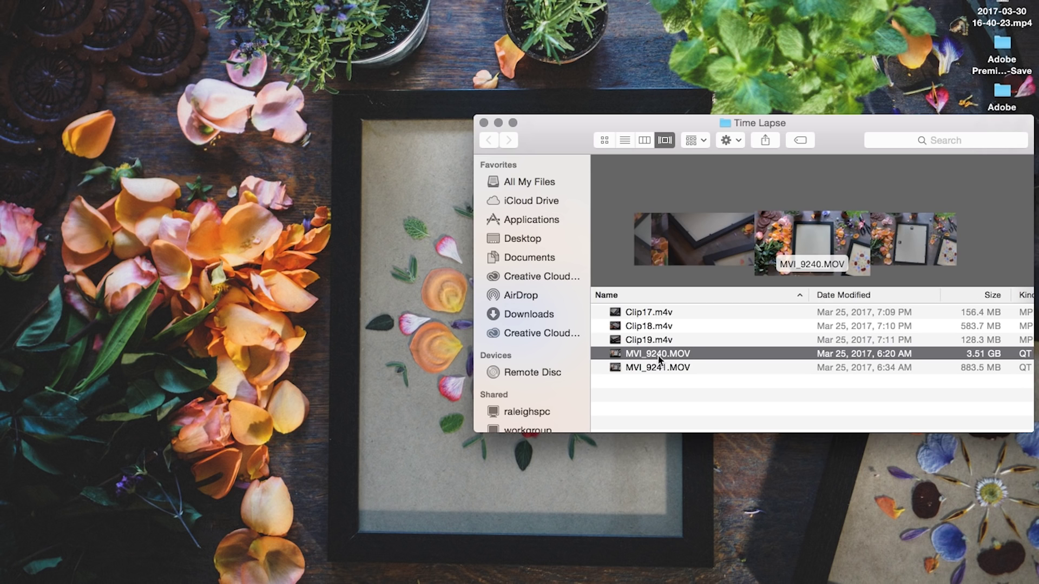
left_click(658, 328)
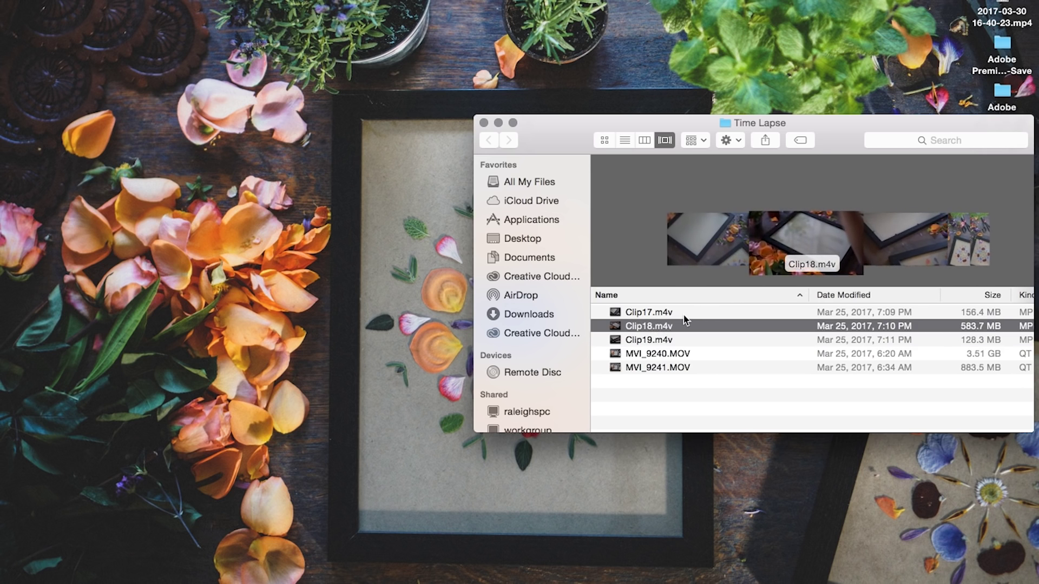
mouse_move(860, 226)
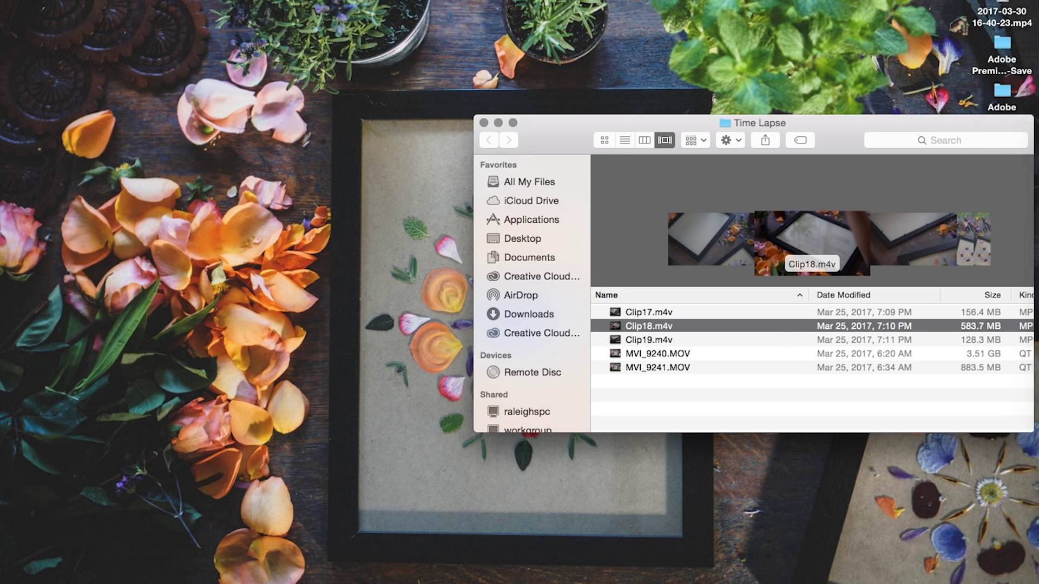
left_click(647, 340)
left_click(833, 317)
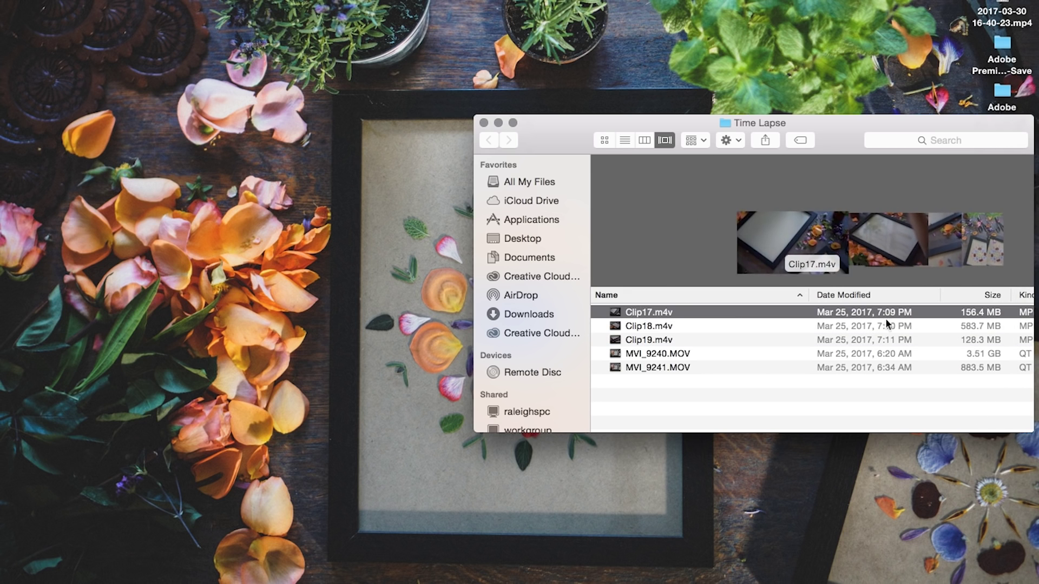
- Switch to Adobe Premiere Pro CC 2014 and review the media imported into the Timelapse Art project
mouse_move(1036, 423)
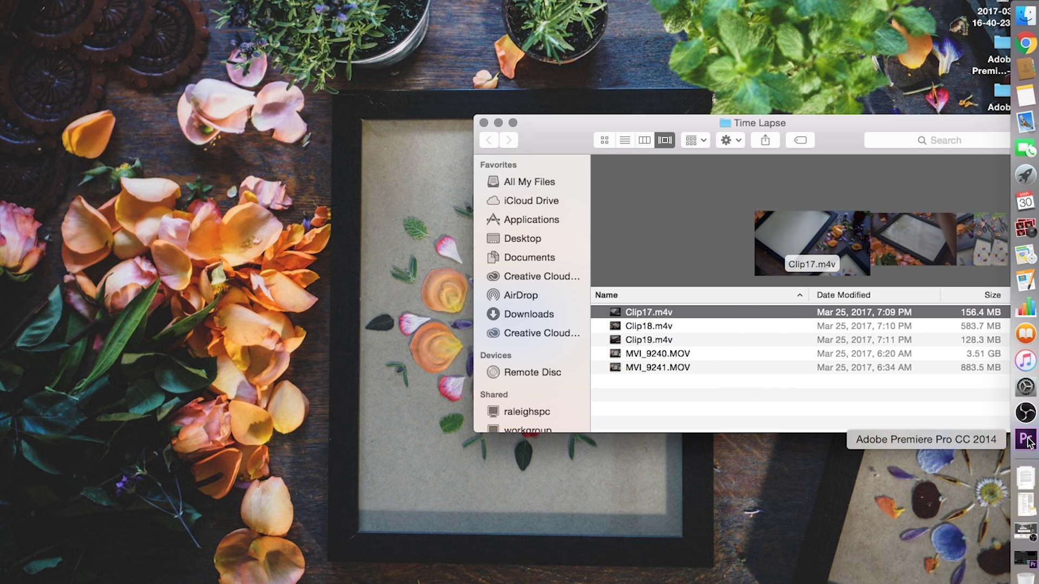
left_click(1028, 441)
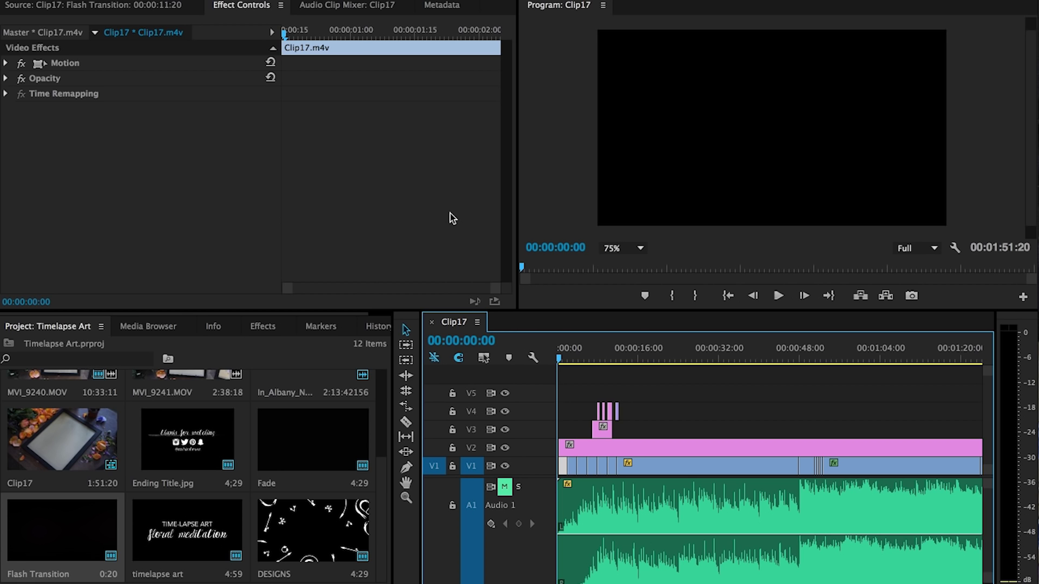
scroll(310, 389, "up", 3)
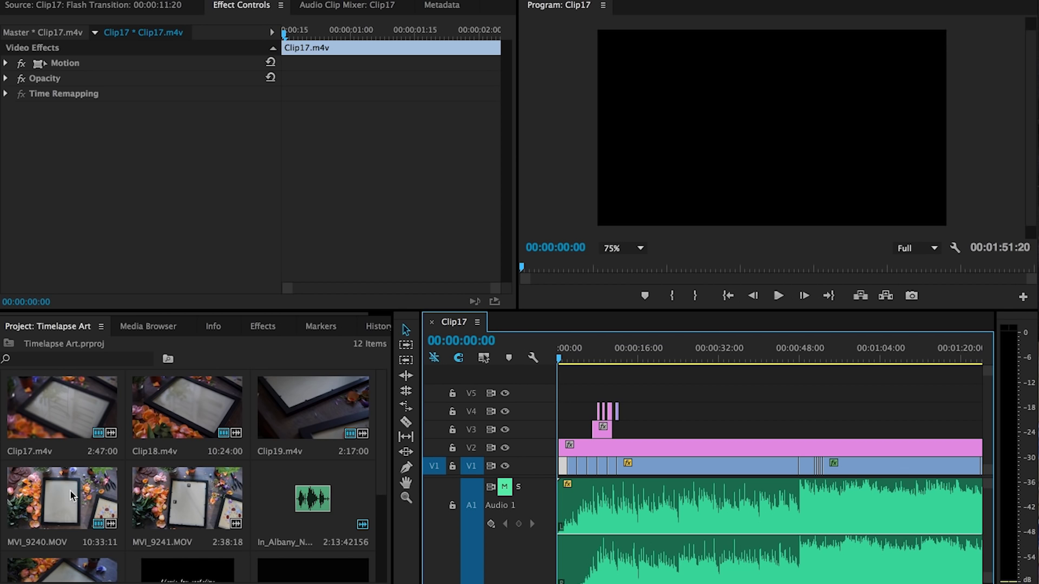
left_click(326, 513)
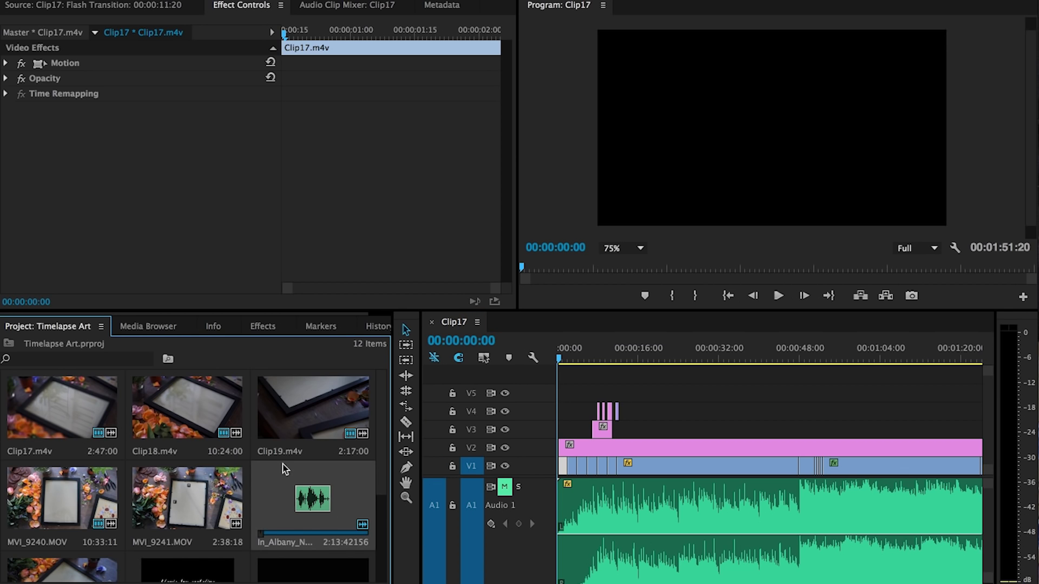
scroll(282, 464, "down", 3)
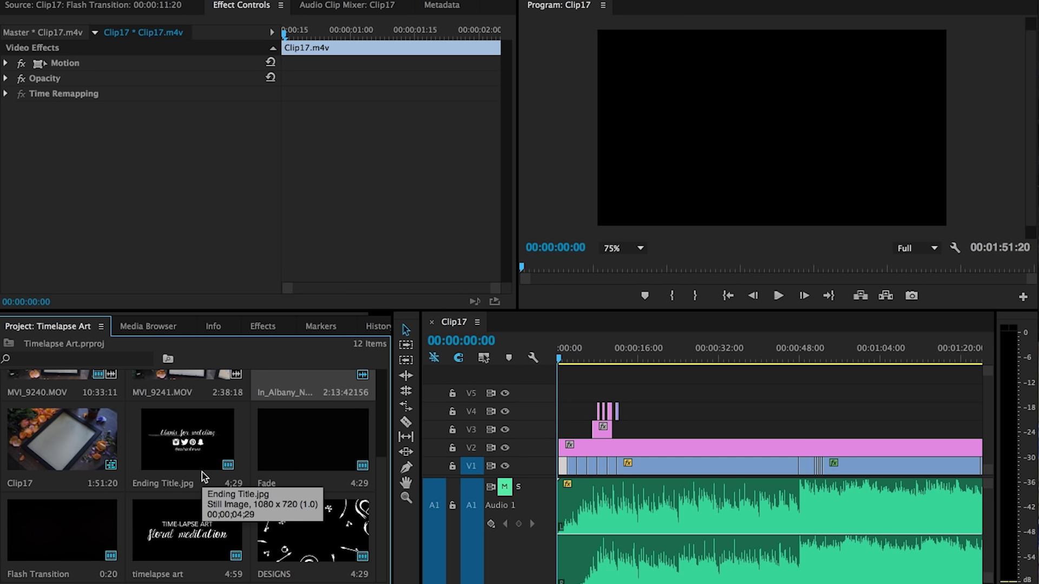
scroll(203, 473, "up", 3)
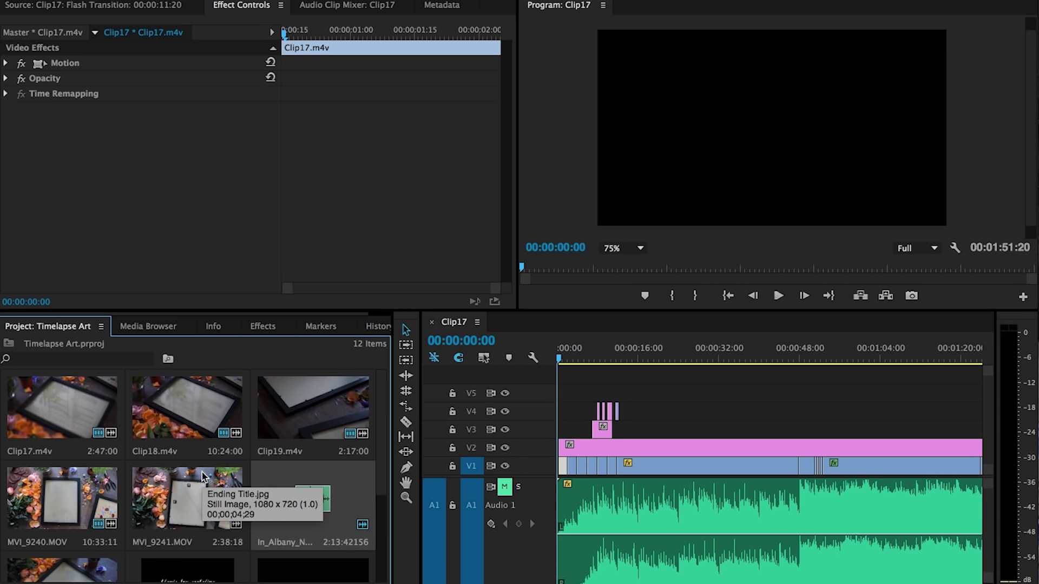
- Preview the opening seconds of the edited sequence and select the long Clip18 segment on track V1
left_click(573, 345)
key("space")
key("space")
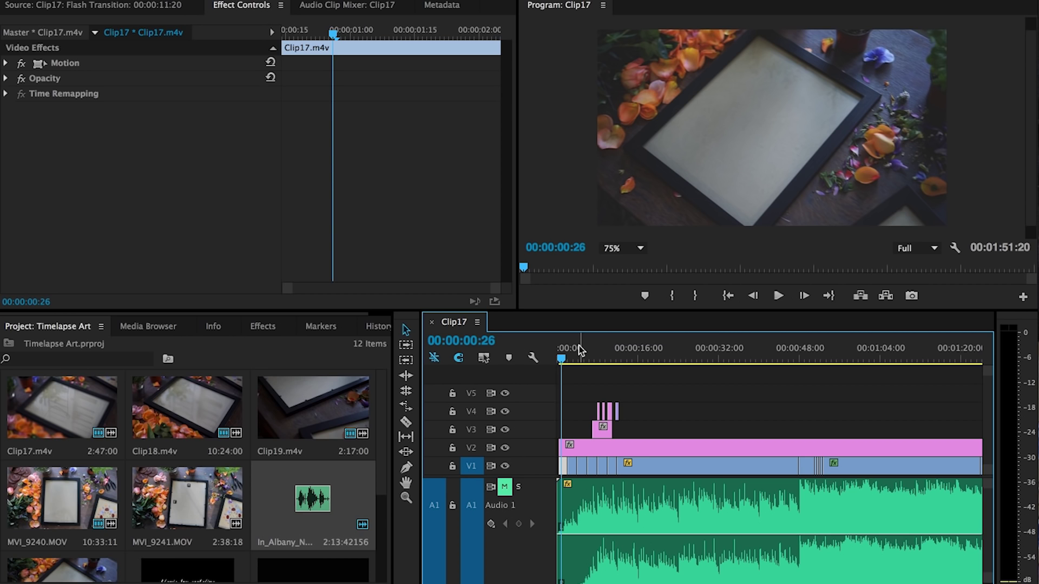
left_click_drag(580, 350, 590, 352)
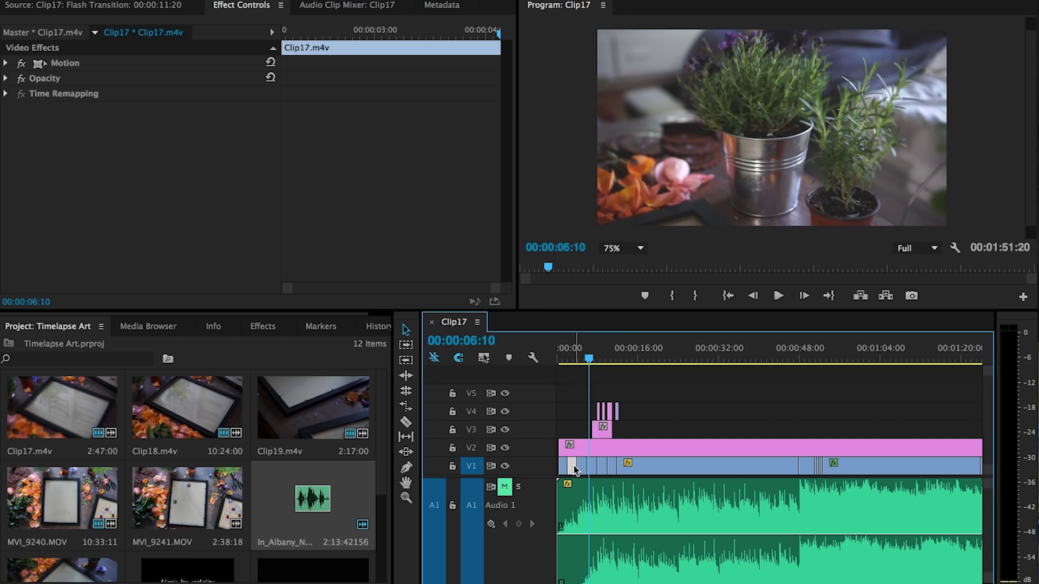
left_click(634, 466)
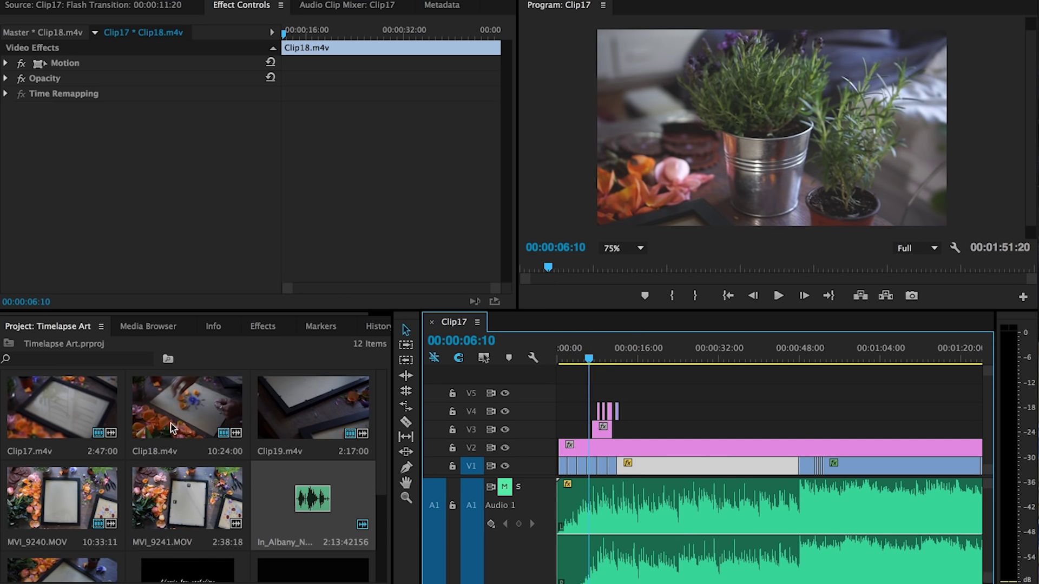
- Add the five raw videos, Clip17 to Clip19, MVI_9240 and MVI_9241, to track V5 at the start of the sequence
left_click_drag(253, 463, 75, 387)
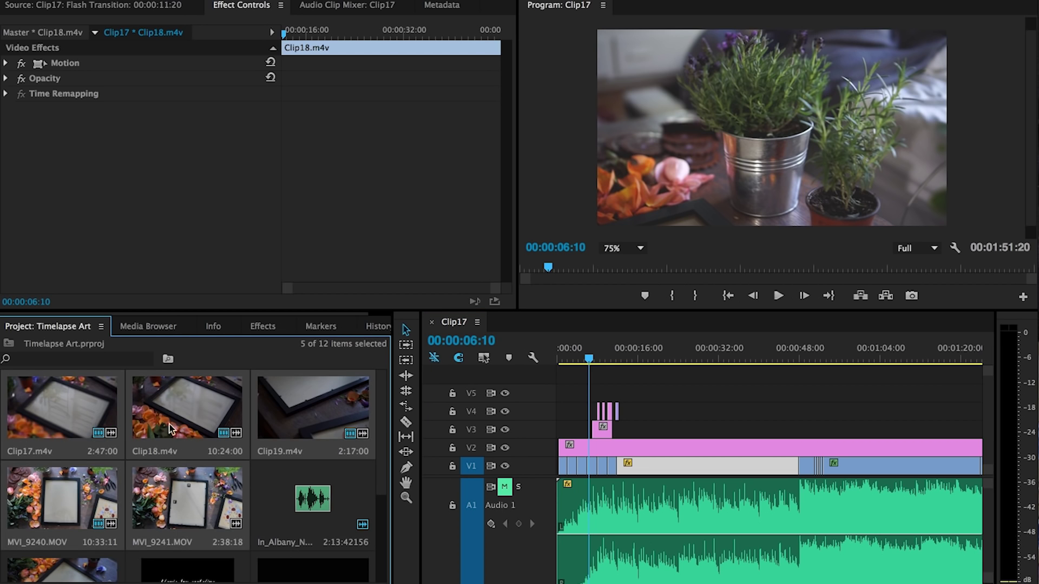
left_click_drag(173, 524, 558, 393)
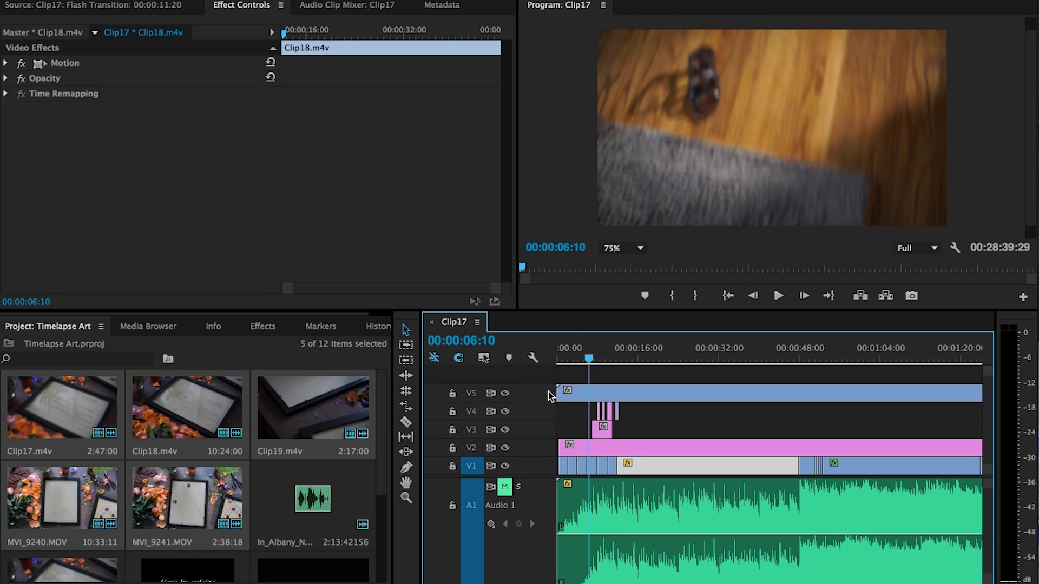
key("backslash")
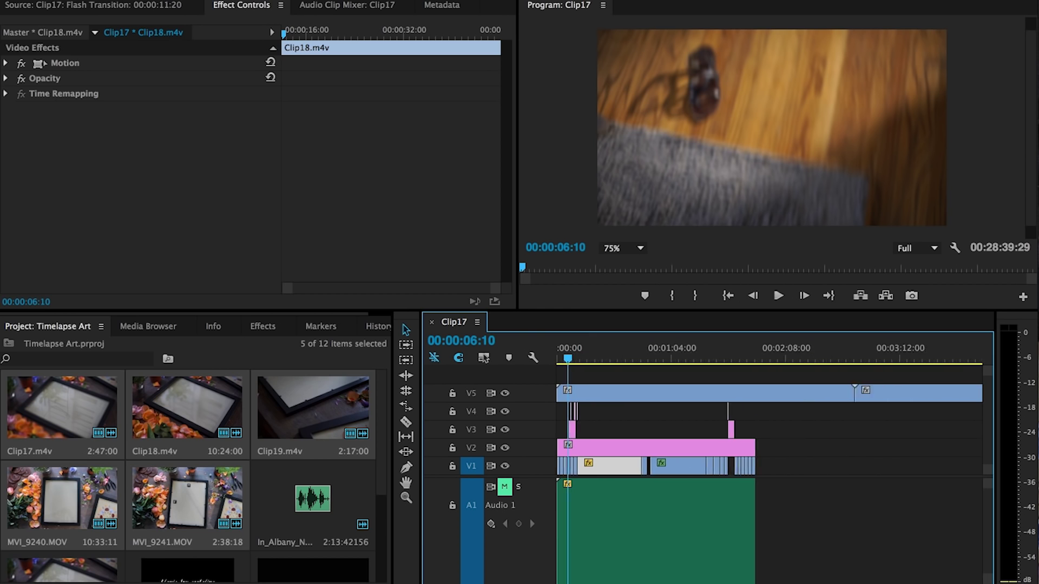
key("minus")
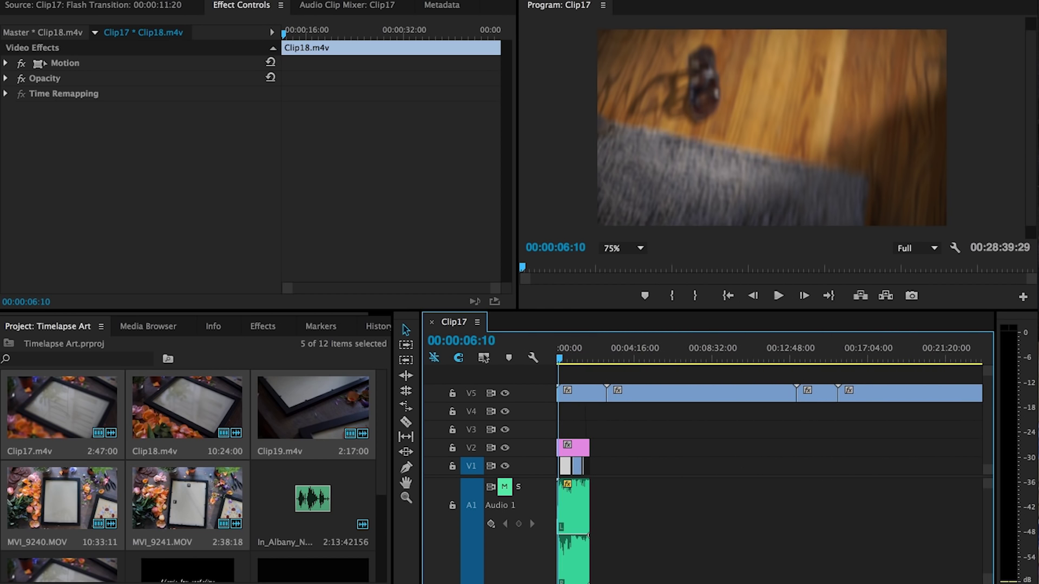
key("minus")
left_click_drag(982, 582, 599, 582)
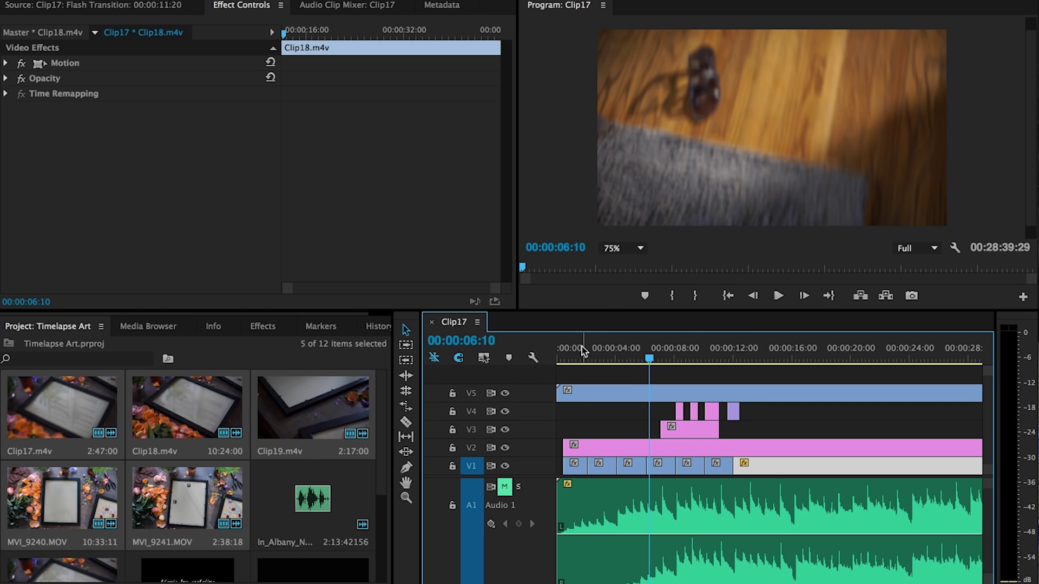
- Delete all the raw clips' audio from track A4, keeping their video on V5
left_click_drag(577, 355, 590, 355)
scroll(658, 531, "down", 3)
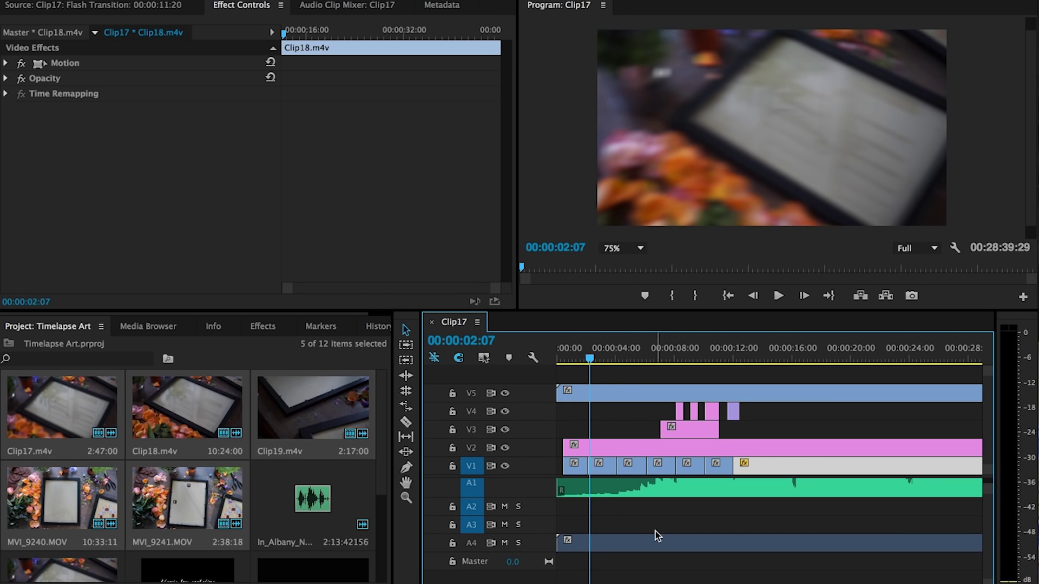
left_click(612, 550)
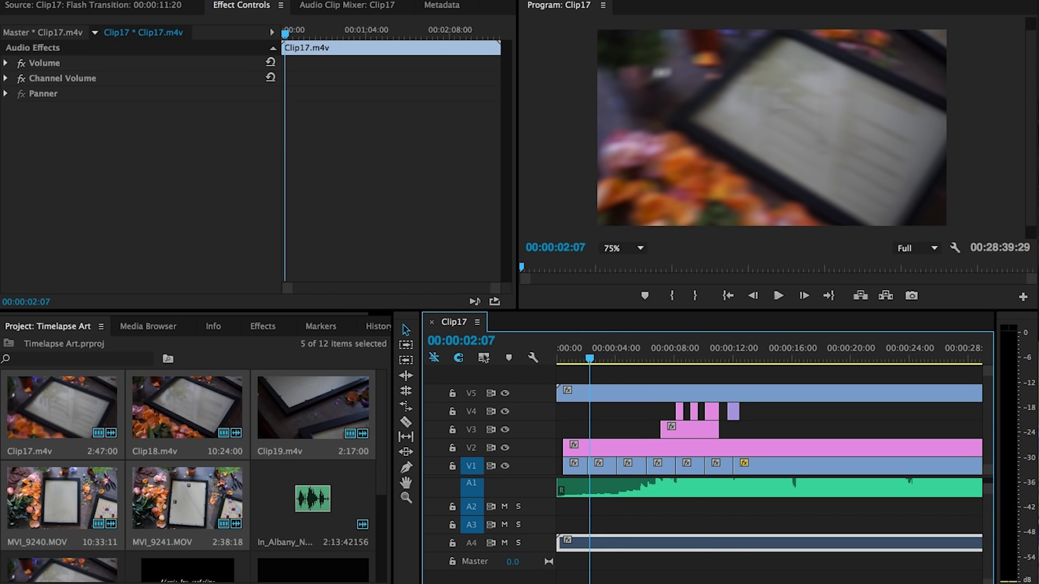
key("minus")
key("minus")
key("minus")
key("minus")
key("minus")
left_click_drag(876, 564, 521, 527)
key("Delete")
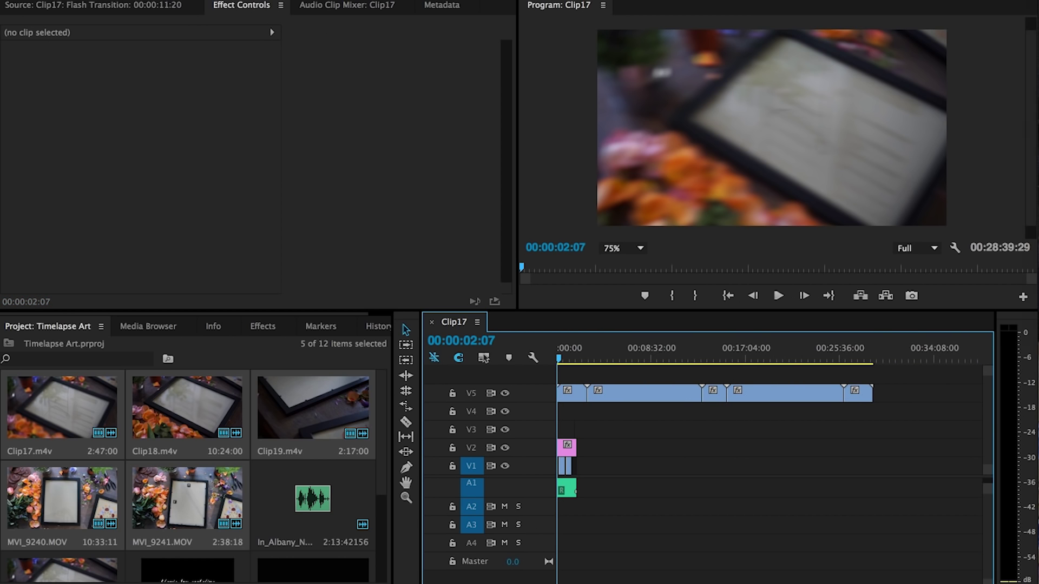
- Play the first seconds of the raw footage on track V5 from the start of the sequence
key("equal")
key("equal")
key("equal")
key("equal")
key("equal")
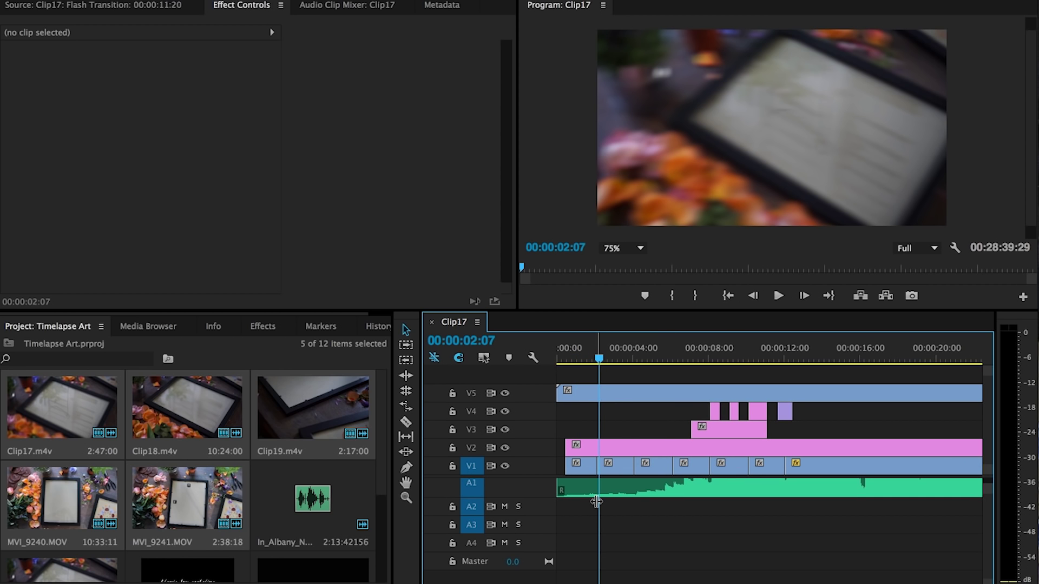
left_click_drag(598, 347, 552, 346)
key("space")
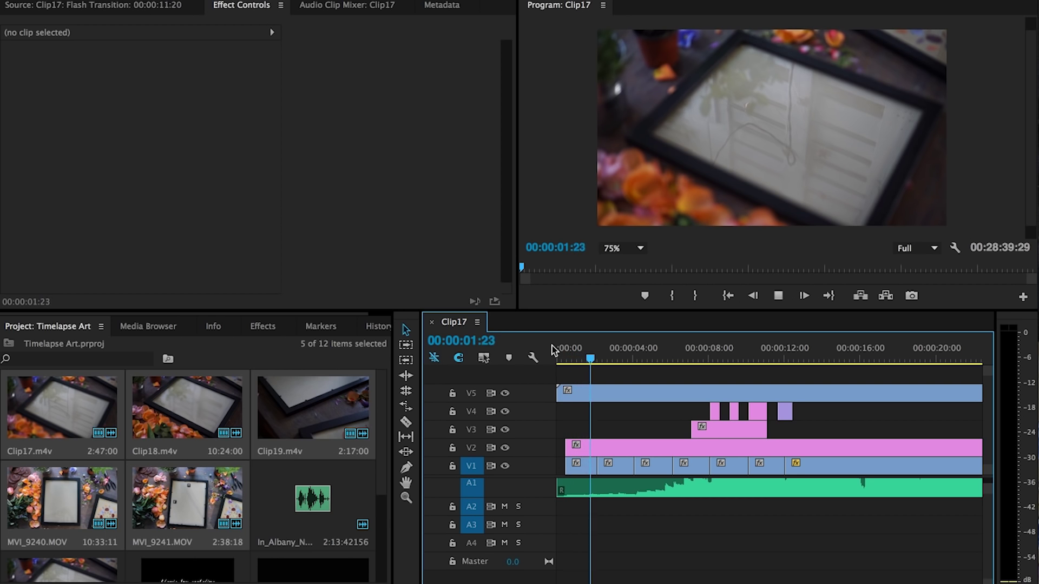
left_click_drag(620, 359, 594, 368)
- Scrub through the raw Clip17 footage on V5 to around 00:01:24 to review its shots
scroll(831, 427, "down", 5)
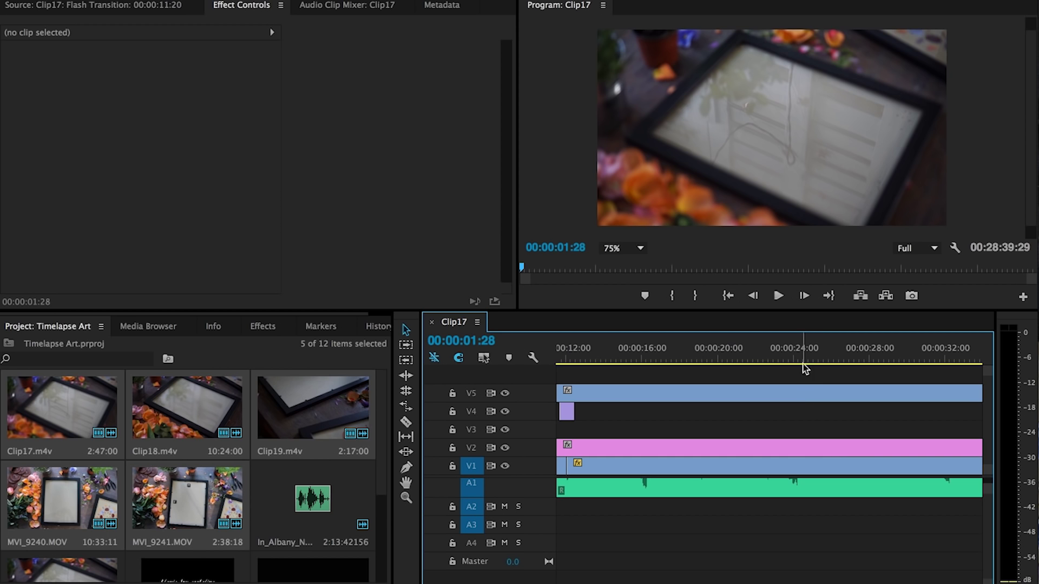
left_click(839, 362)
scroll(841, 361, "down", 20)
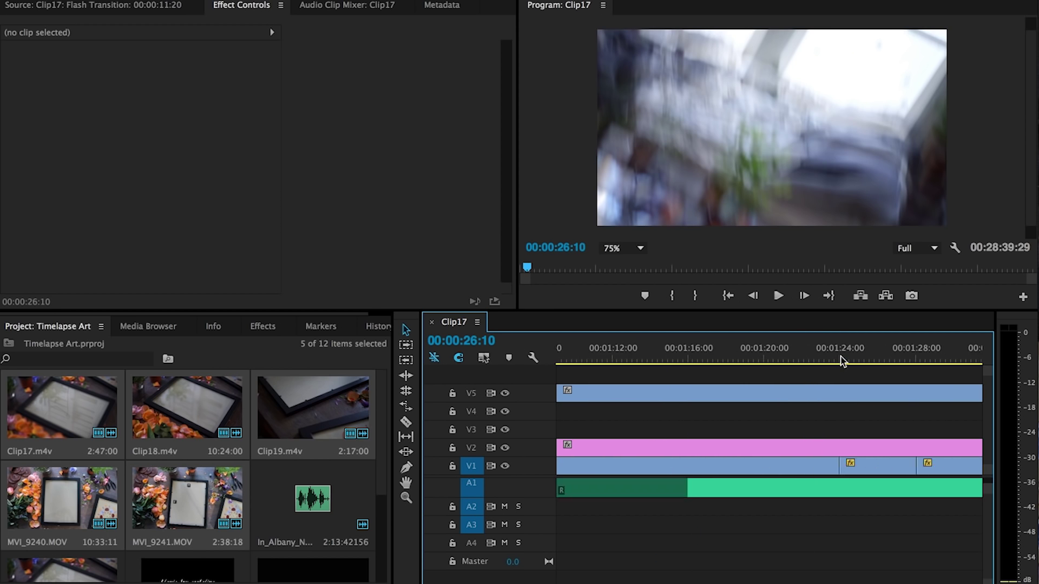
left_click(842, 362)
scroll(842, 361, "down", 2)
left_click(761, 360)
left_click_drag(761, 361, 871, 361)
left_click_drag(879, 360, 739, 361)
- Select raw Clip17 on V5, enlarge the audio tracks' height and move the playhead to 00:00:12:01 beside the cut clips
key("backslash")
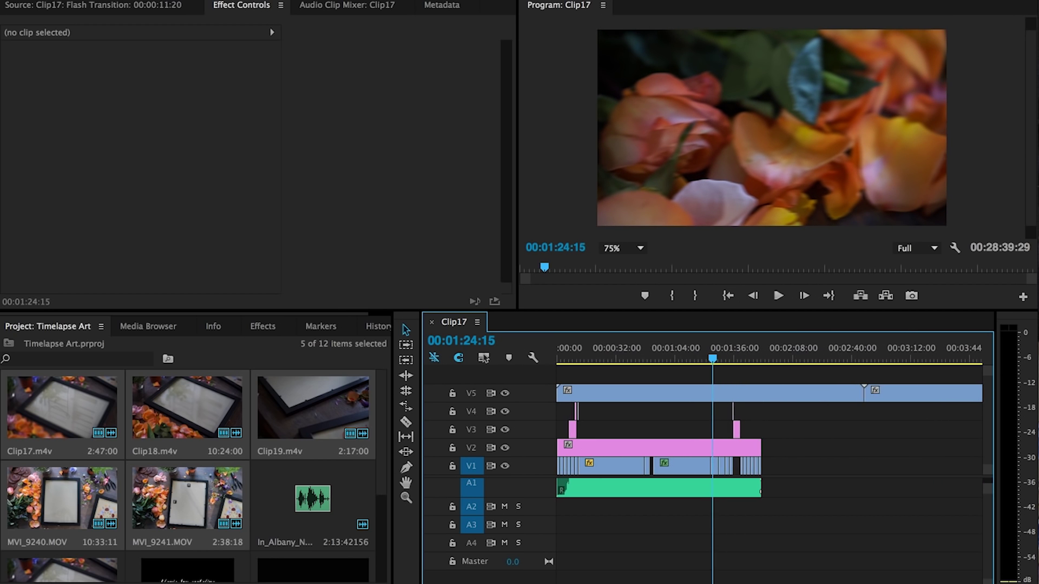
left_click(624, 389)
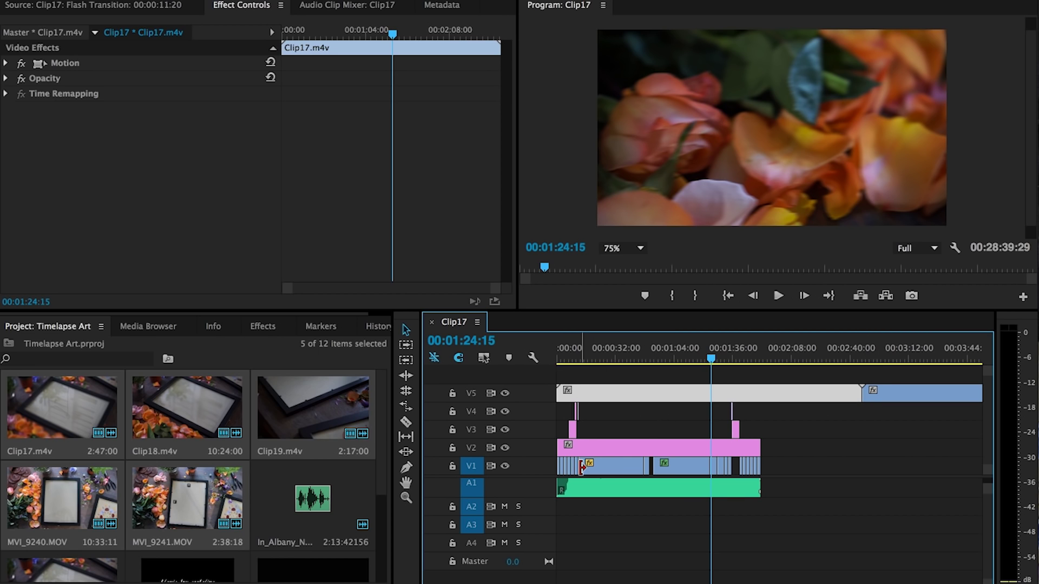
key("equal")
key("equal")
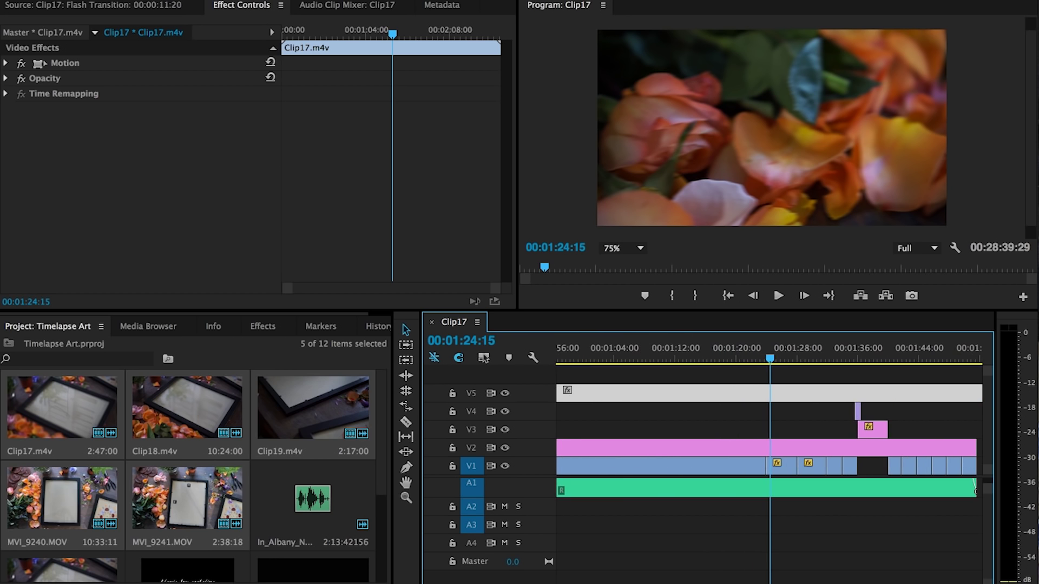
key("alt+equal")
left_click_drag(626, 349, 649, 349)
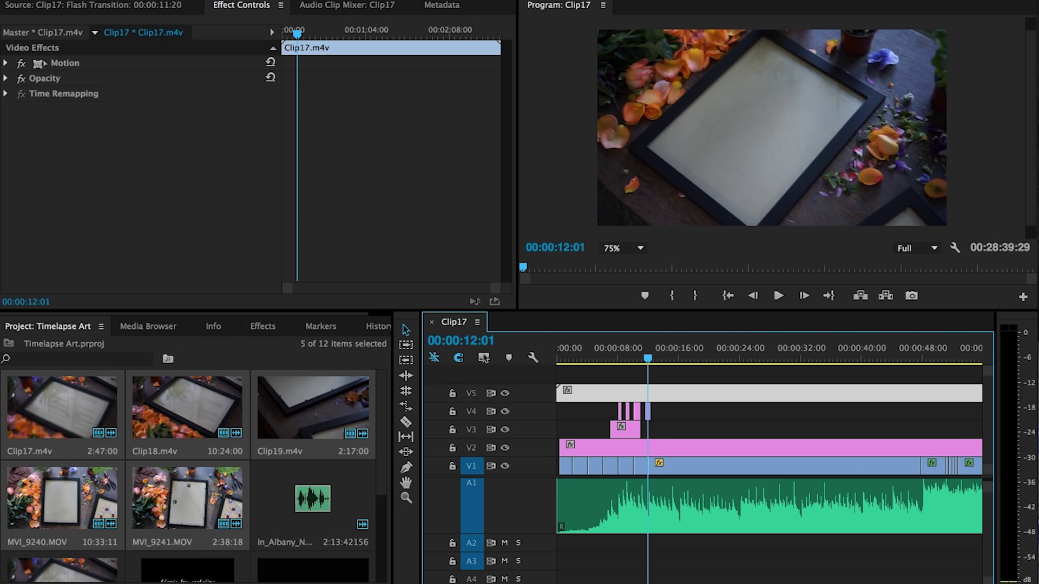
- Scrub through the raw footage beyond Clip17 on V5 and return to 00:02:46:02 at the end of Clip17
key("minus")
key("minus")
key("minus")
scroll(758, 386, "down", 3)
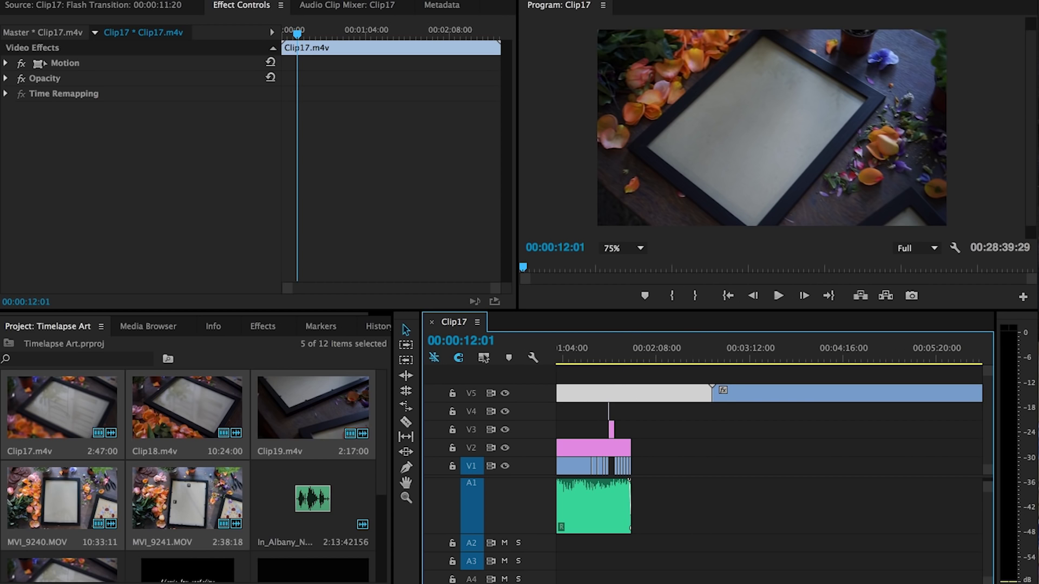
key("minus")
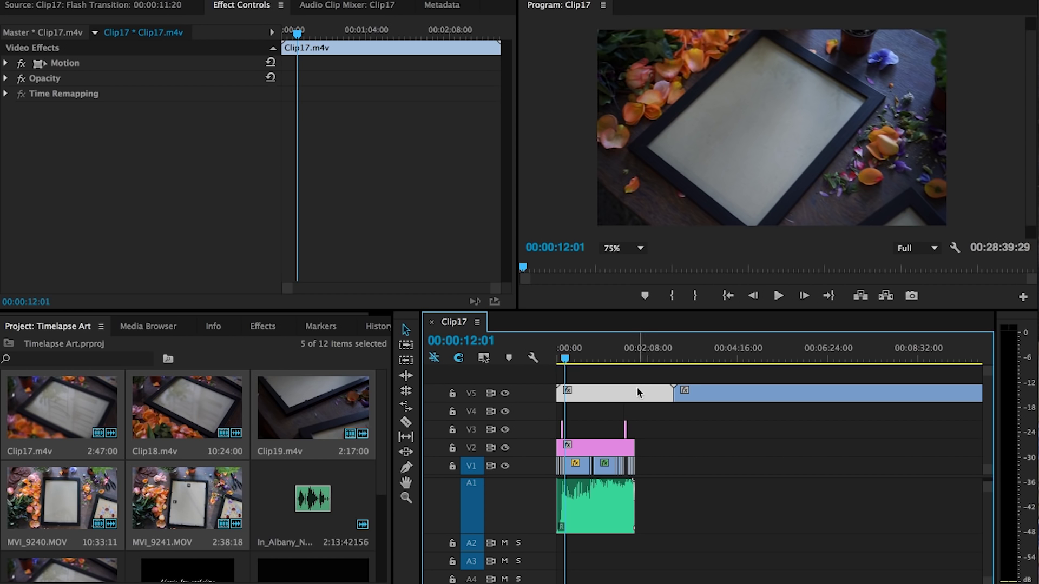
left_click(718, 347)
left_click_drag(718, 346, 800, 376)
left_click(674, 355)
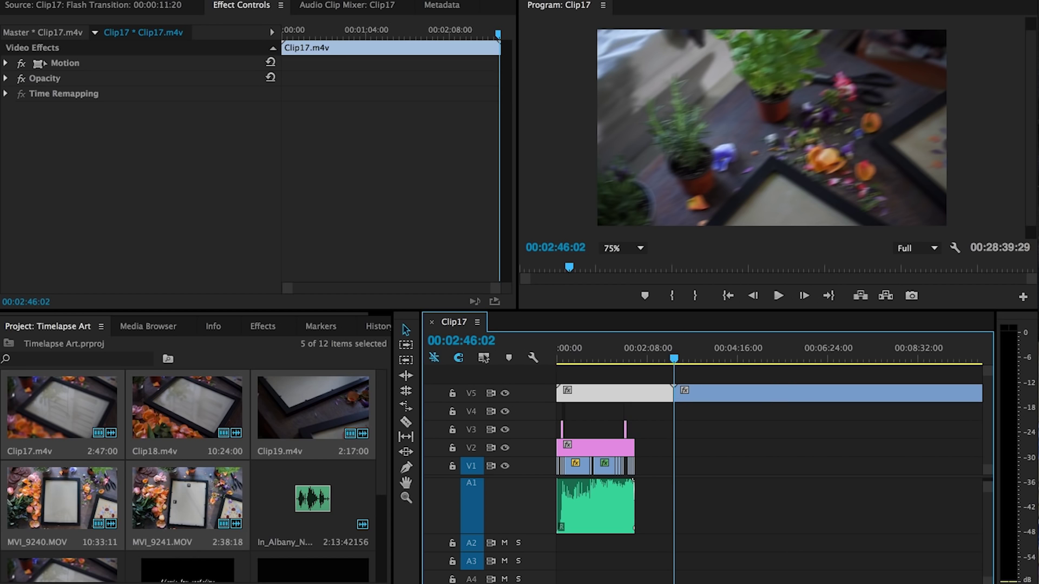
- Delete raw Clip17 from track V5, leaving its gap in the timeline
key("equal")
left_click(697, 398)
key("Delete")
- Compare the edited shot at 00:00:17:11 with the raw Clip18 footage at 00:03:56:09 on V5
scroll(692, 395, "up", 3)
left_click_drag(610, 351, 590, 350)
left_click(911, 392)
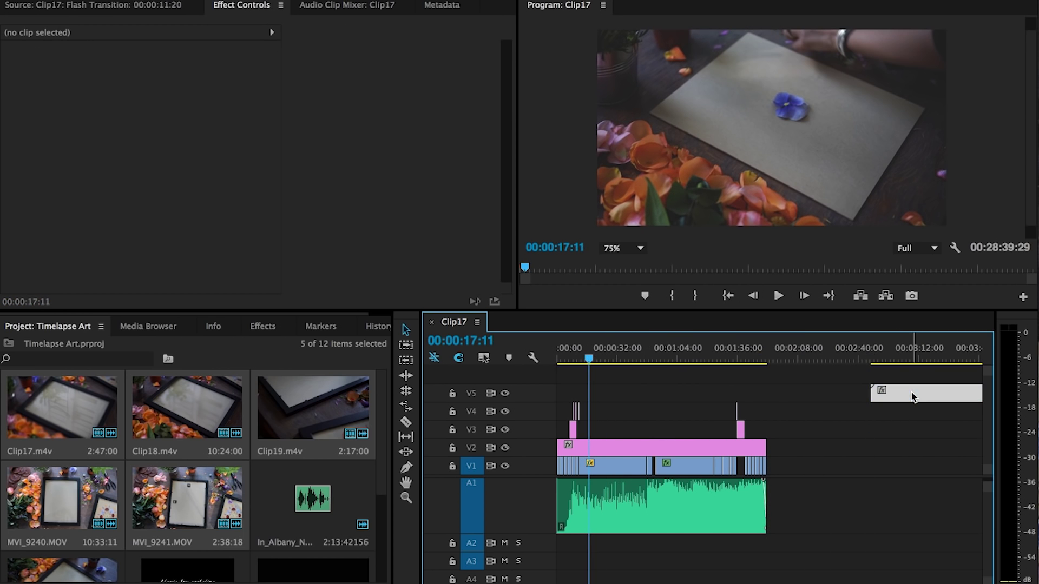
left_click_drag(907, 355, 763, 351)
scroll(629, 404, "up", 7)
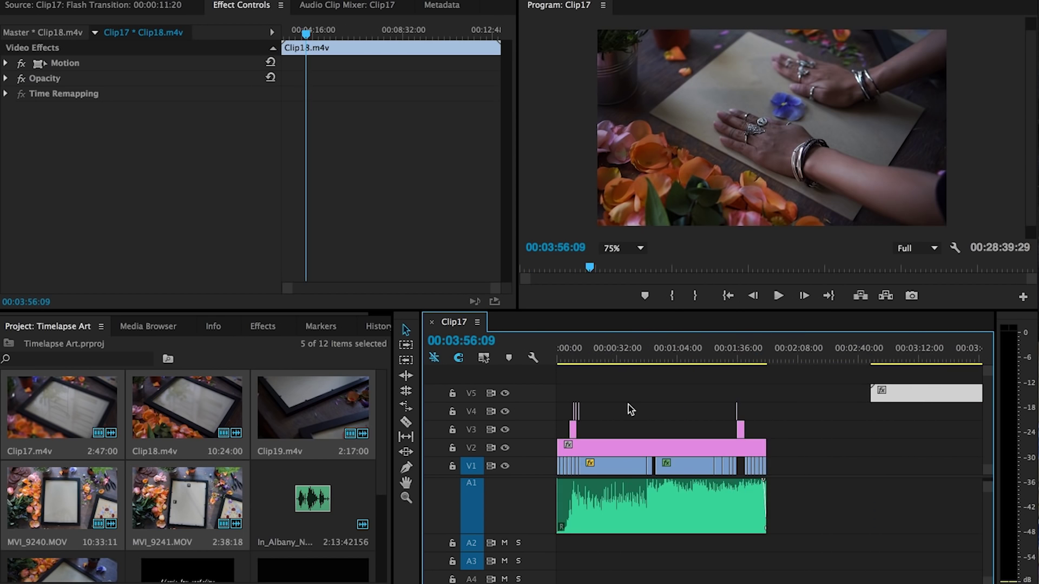
- Move raw Clip18 on V5 to start at about 00:02:00 and play its footage up to 00:02:48:11
left_click(612, 469)
left_click_drag(894, 393, 783, 351)
key("space")
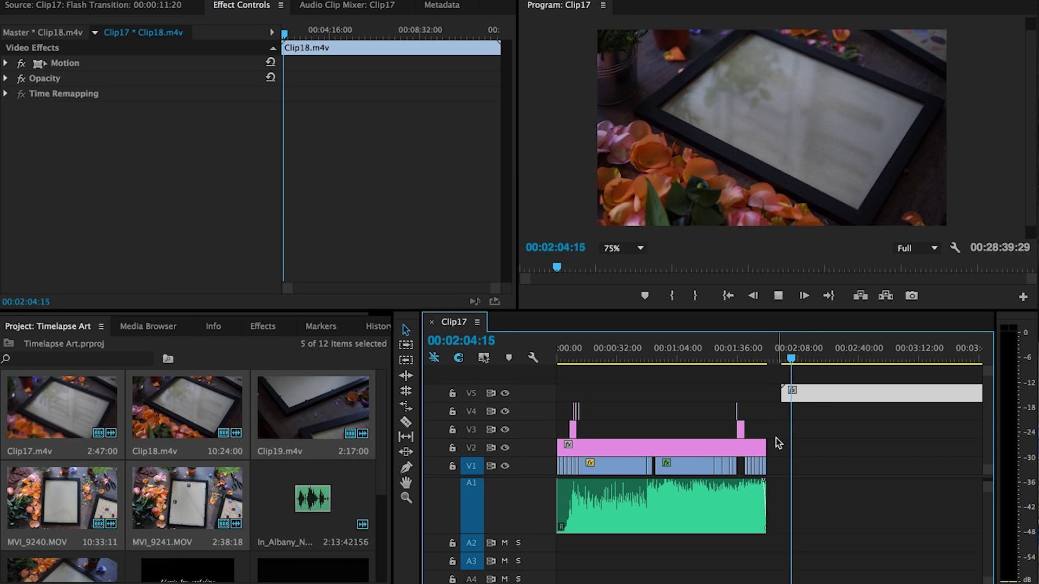
scroll(776, 438, "down", 3)
left_click_drag(729, 358, 785, 358)
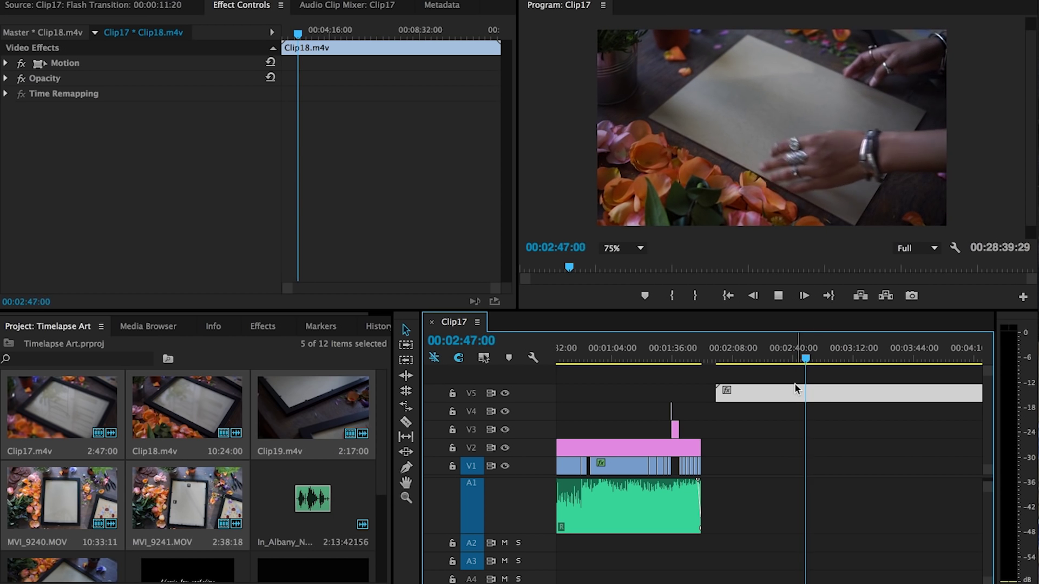
key("space")
- Play the sped-up Clip18 segment on V1 from about 00:00:12 to 00:00:17:12
scroll(776, 413, "left", 3)
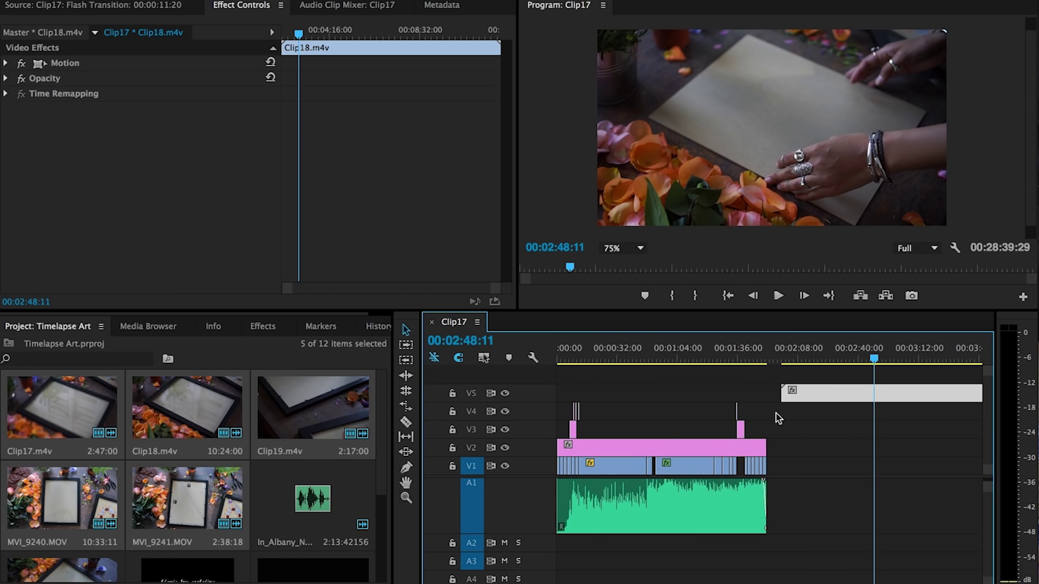
left_click(586, 358)
left_click_drag(586, 355, 580, 359)
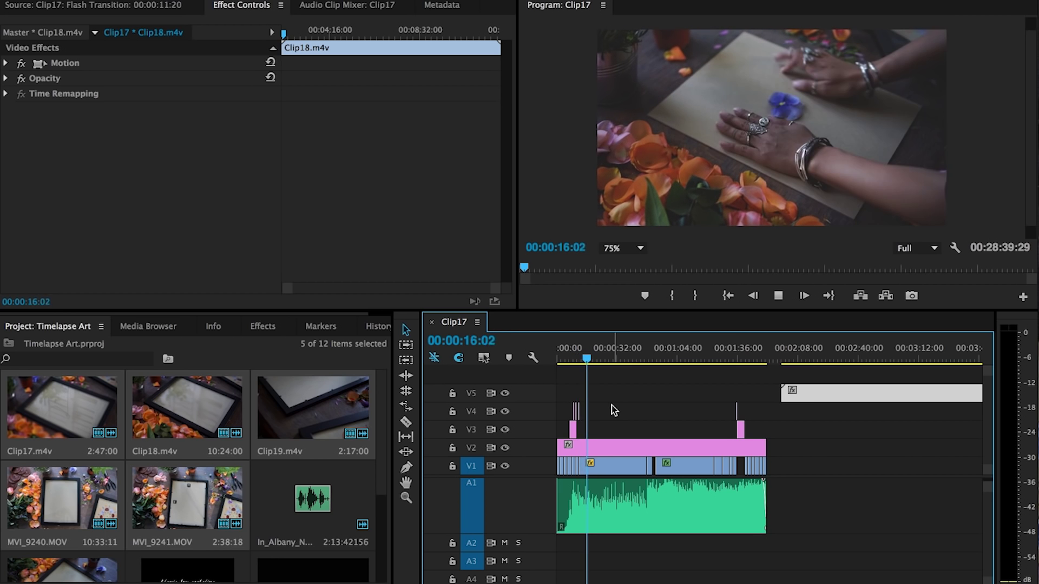
key("space")
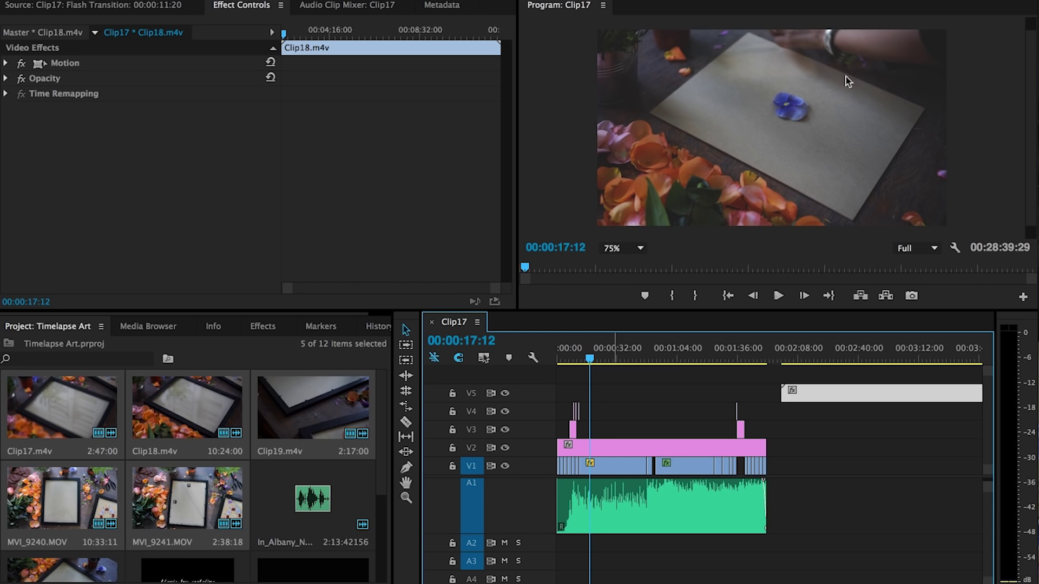
- Move raw Clip18 on V5 to start at about 00:00:41 and check the Speed/Duration settings of the long Clip18 segment on V1
left_click_drag(781, 394, 635, 394)
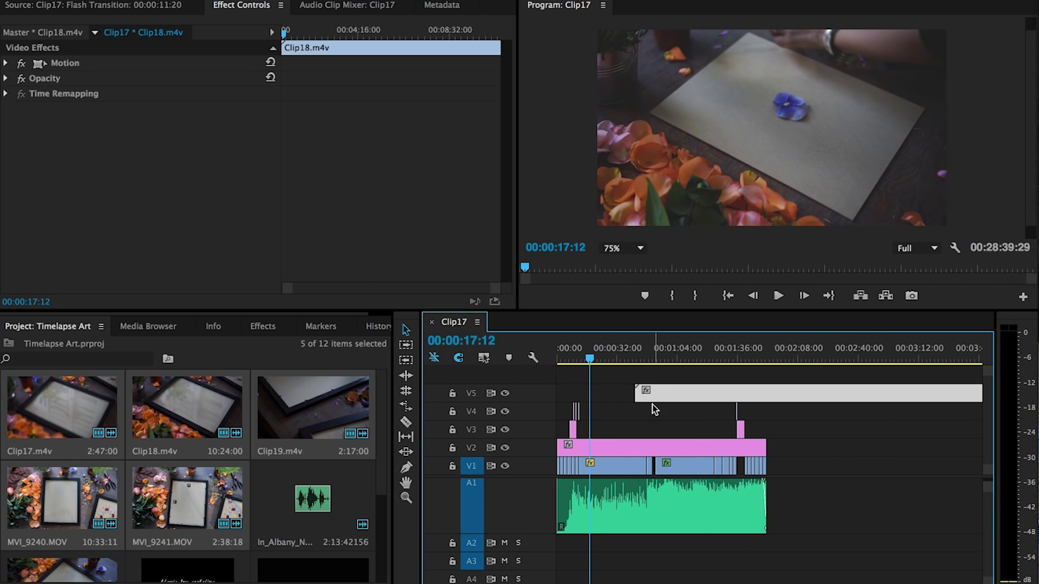
left_click(600, 467)
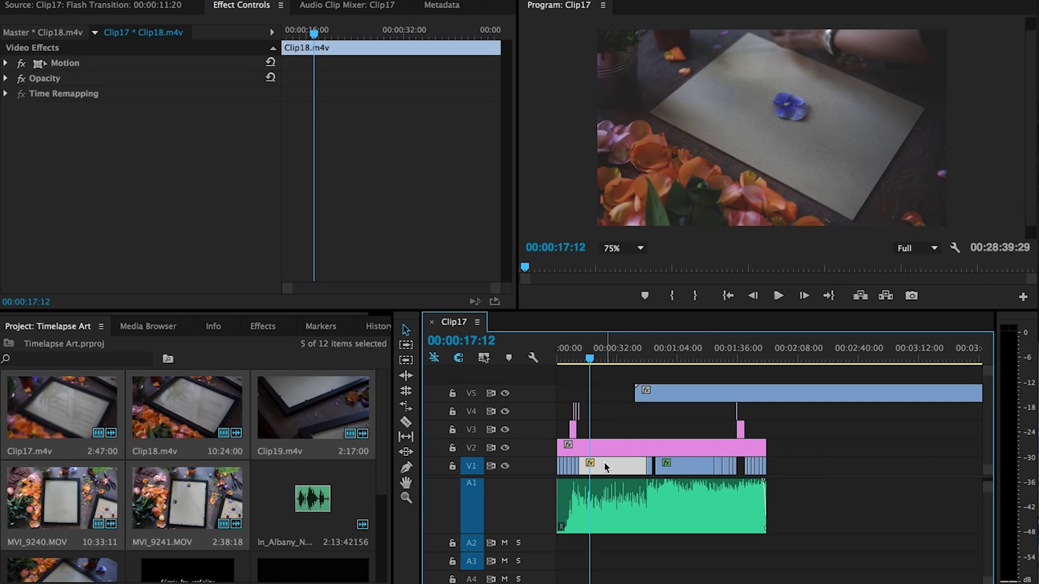
right_click(604, 466)
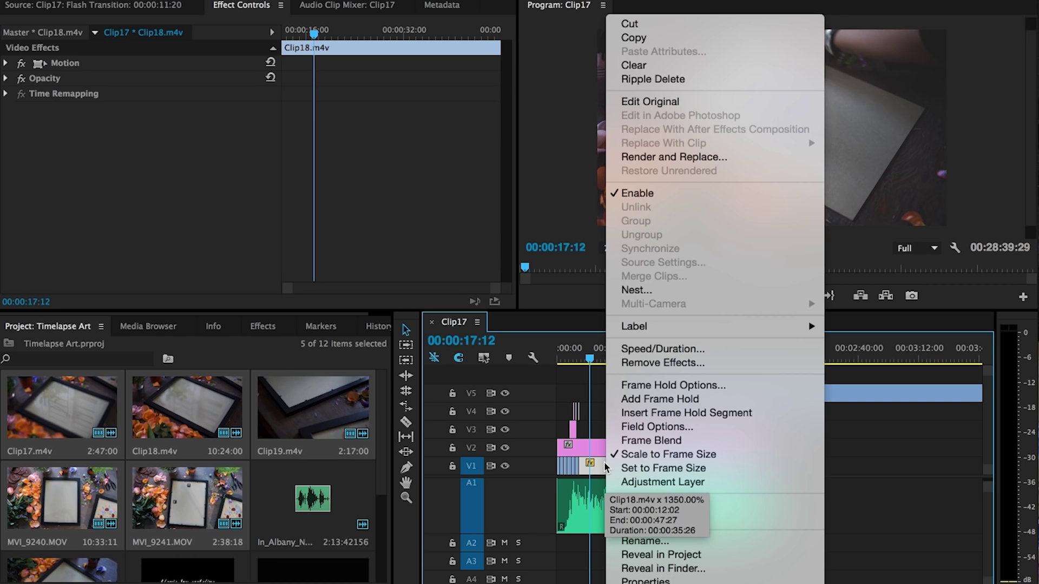
left_click(656, 348)
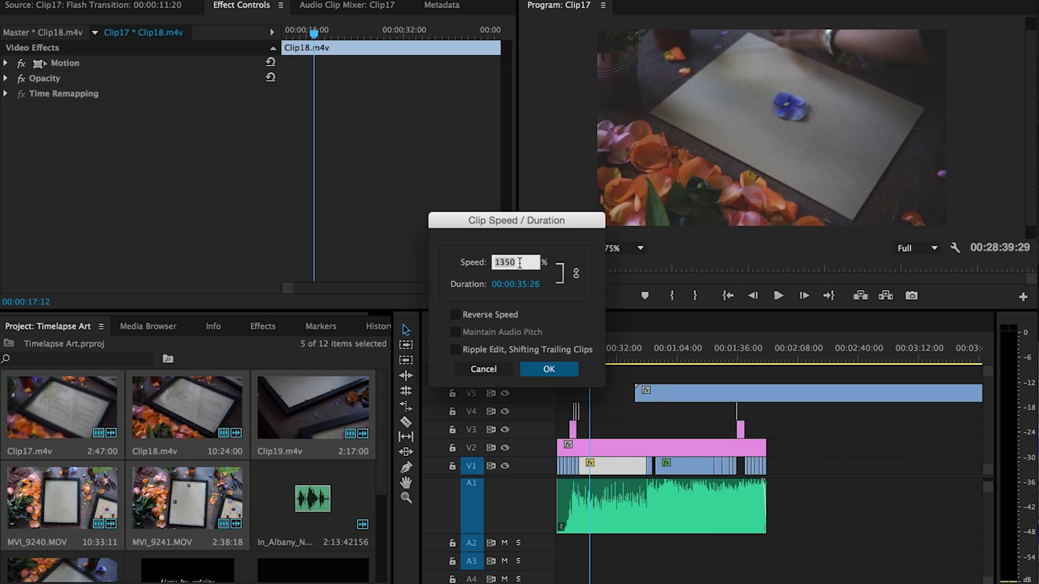
type("1350")
left_click(483, 369)
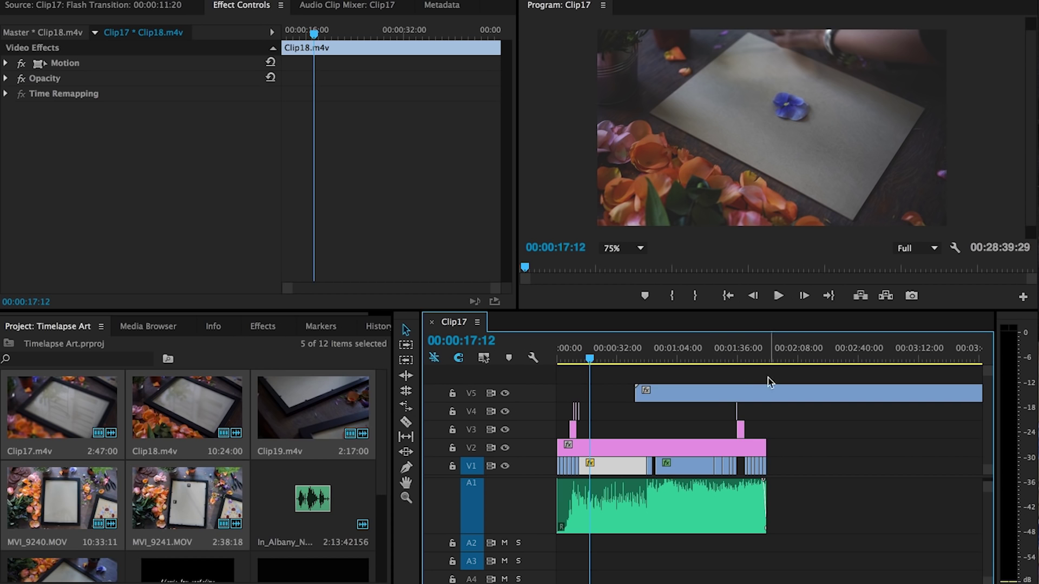
- Scrub raw Clip18 on V5 to 00:02:30:29 and compare its length with the sped-up Clip18 segment on V1
left_click(711, 399)
left_click_drag(640, 355, 841, 363)
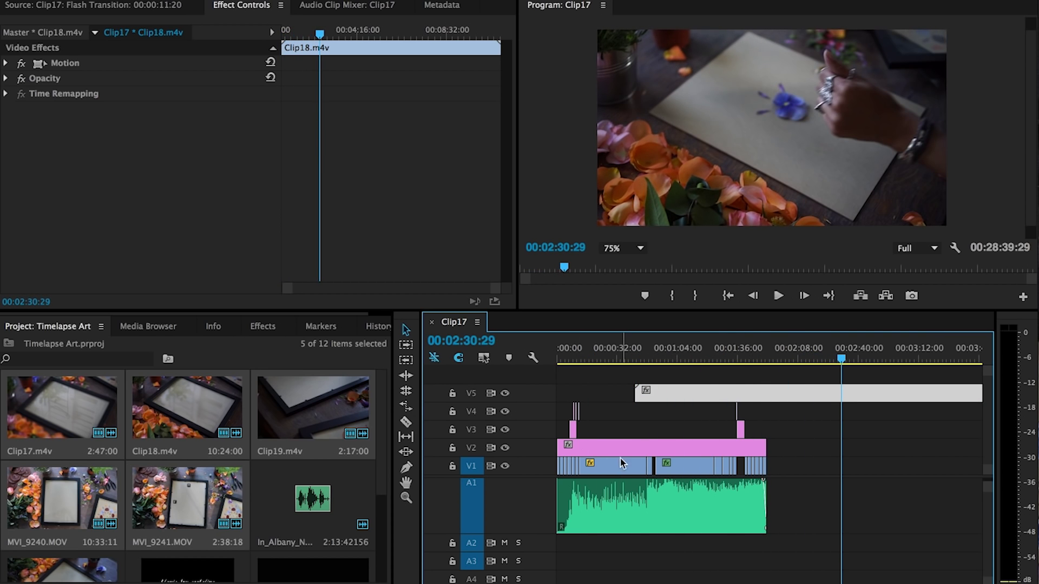
left_click(605, 475)
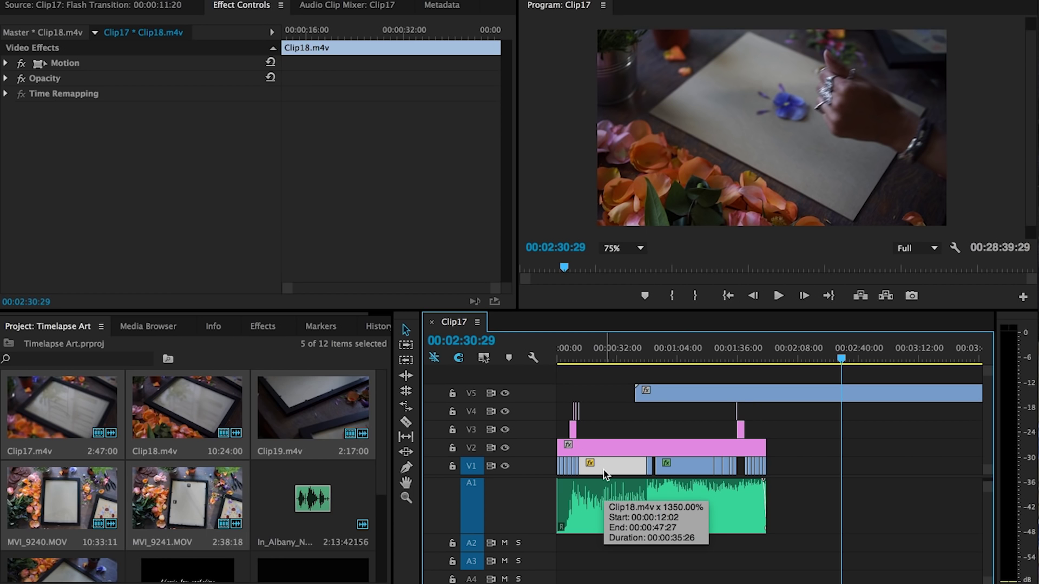
- Delete raw Clip18 and all the remaining raw clips from track V5
left_click(669, 395)
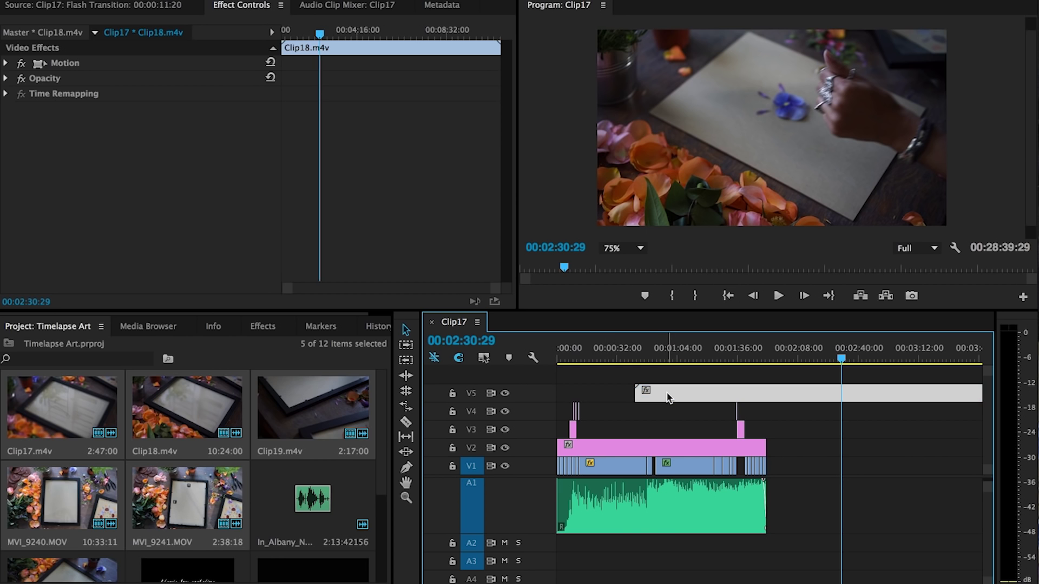
key("Delete")
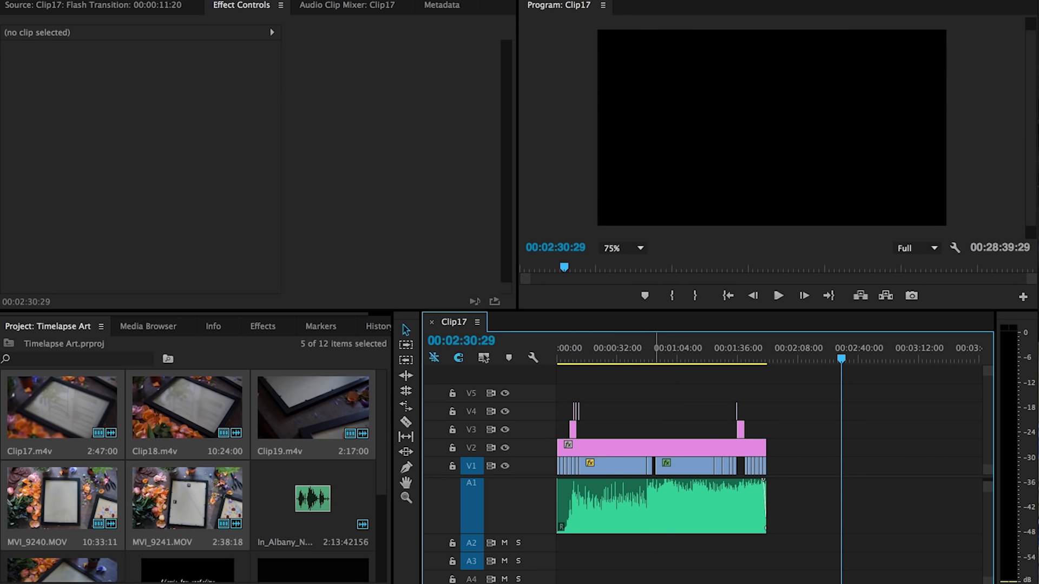
key("minus")
key("minus")
key("minus")
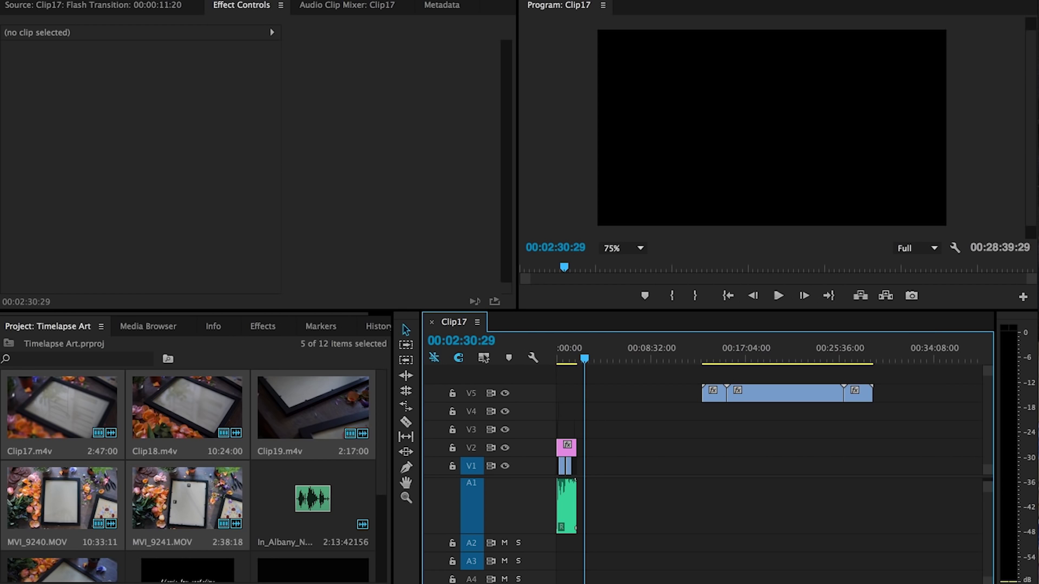
left_click_drag(935, 452, 668, 388)
key("Delete")
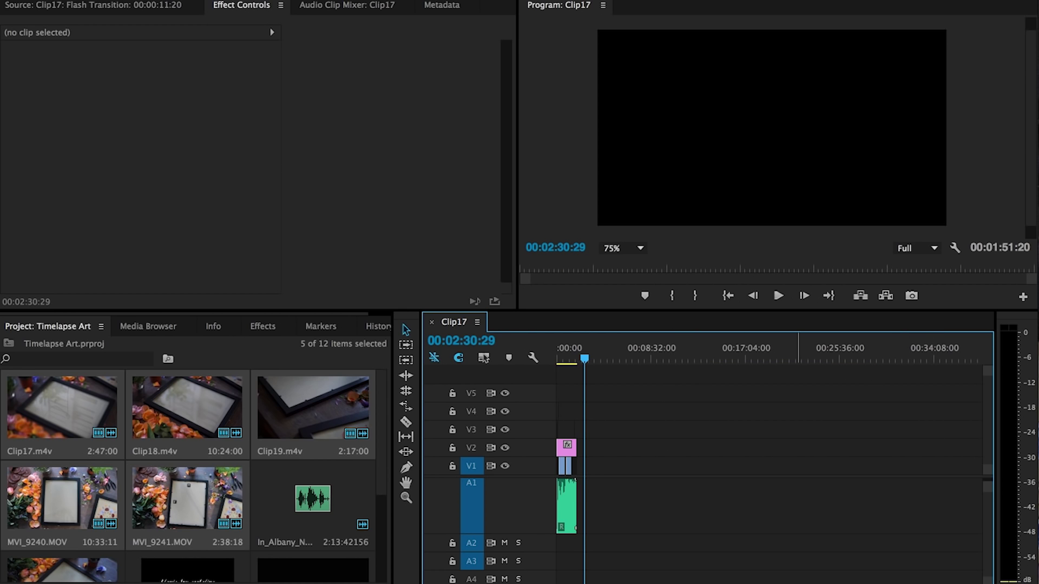
- Examine the opening of the edited sequence and show the title shot at 00:00:07:12
key("equal")
key("equal")
key("equal")
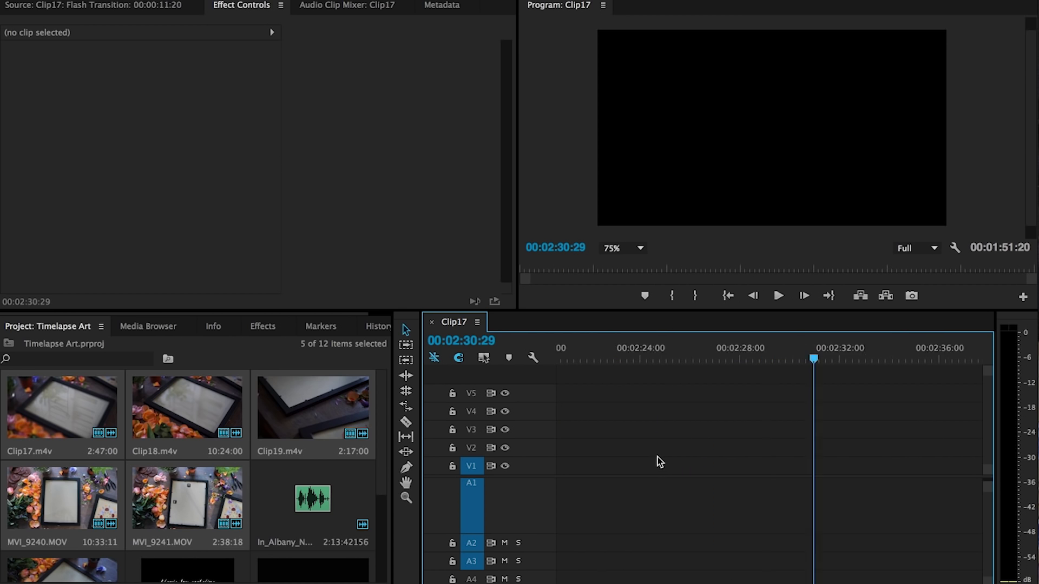
key("backslash")
scroll(657, 456, "down", 4)
scroll(657, 456, "up", 2)
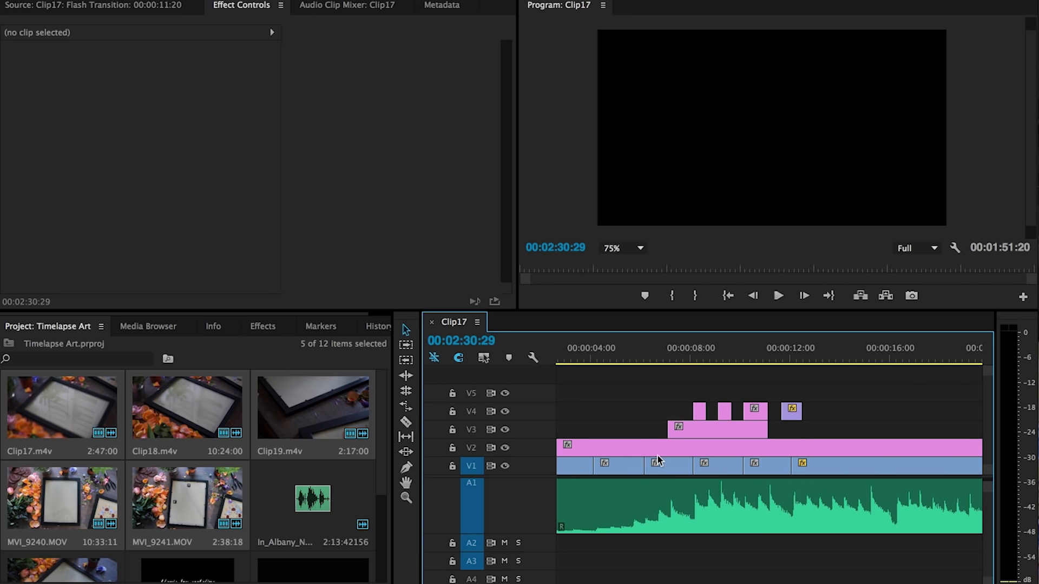
left_click_drag(662, 357, 676, 357)
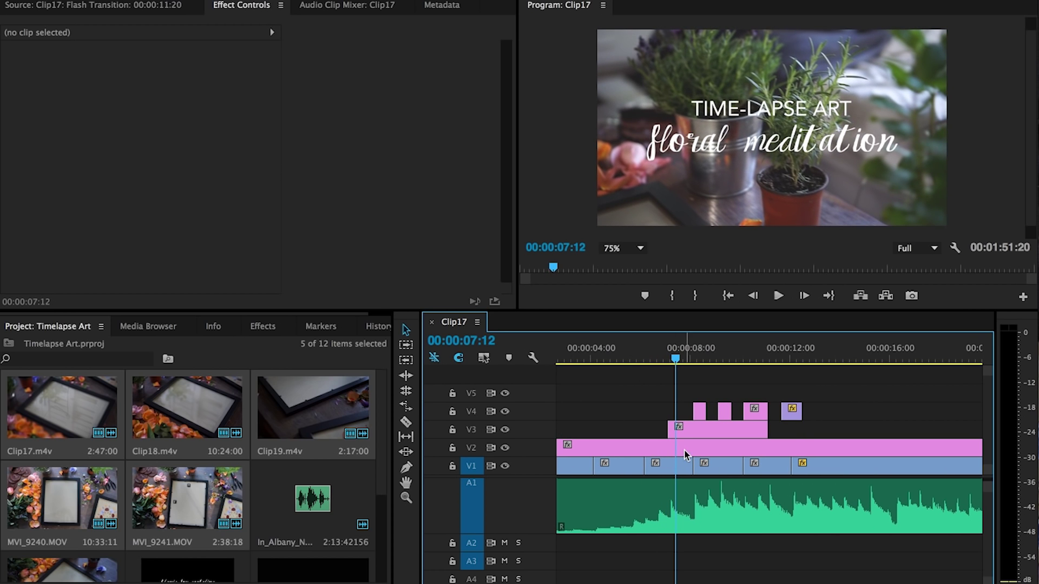
- Scrub through the edited sequence to the overhead flower shot at 00:00:55:06
key("minus")
key("minus")
key("minus")
key("equal")
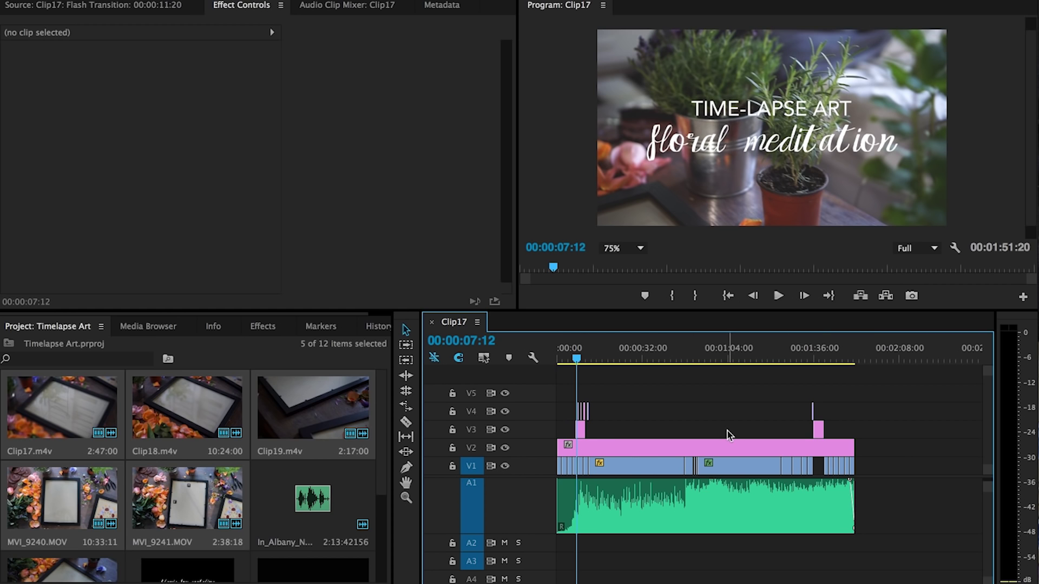
left_click_drag(612, 360, 705, 362)
key("equal")
key("equal")
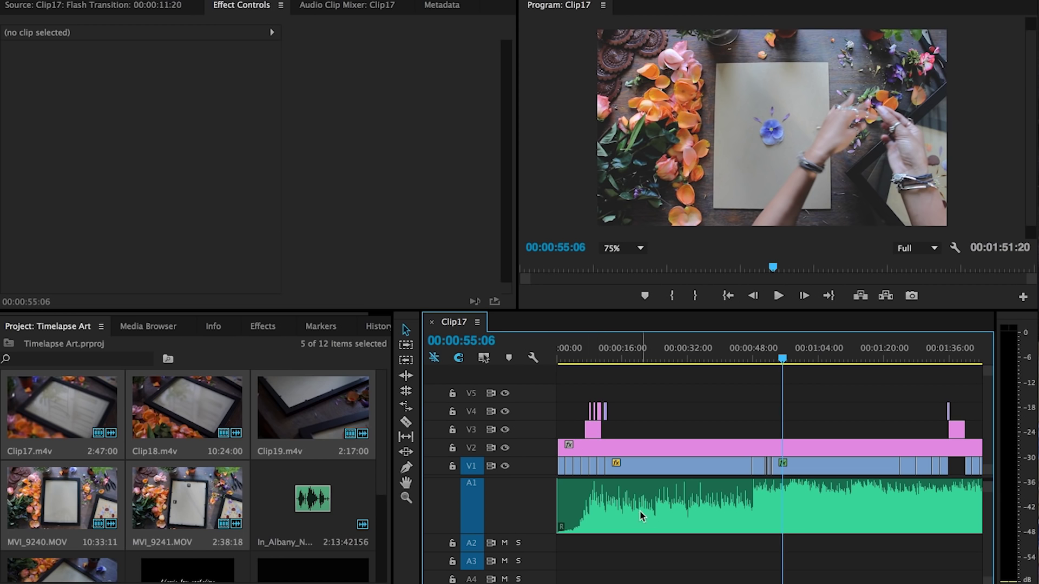
- Trim the start of the Fade clip on V2 to about 00:00:02 and compare the footage at 00:00:01:01 and 00:00:03:03
scroll(709, 447, "up", 5)
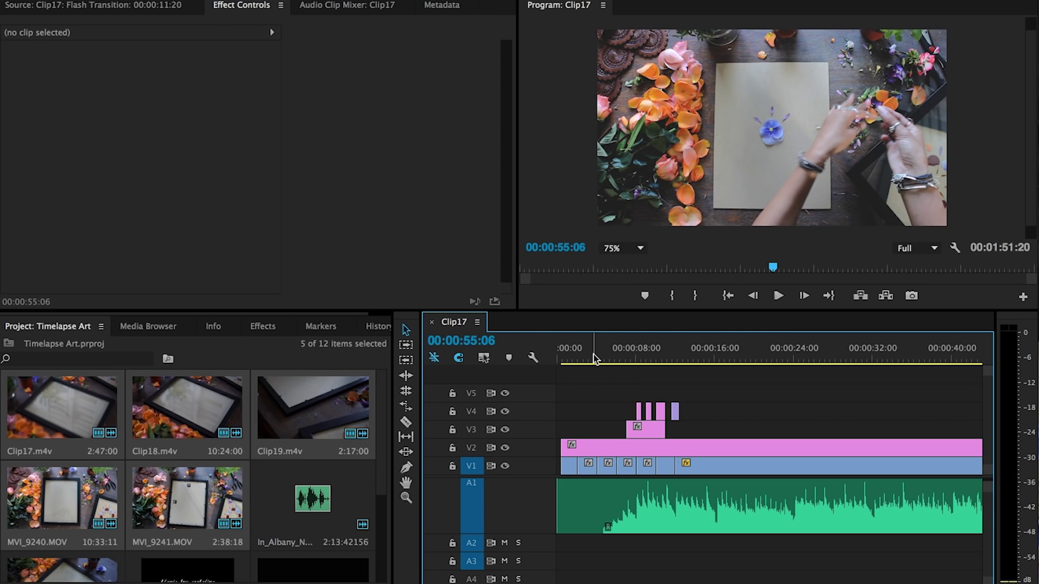
left_click(583, 447)
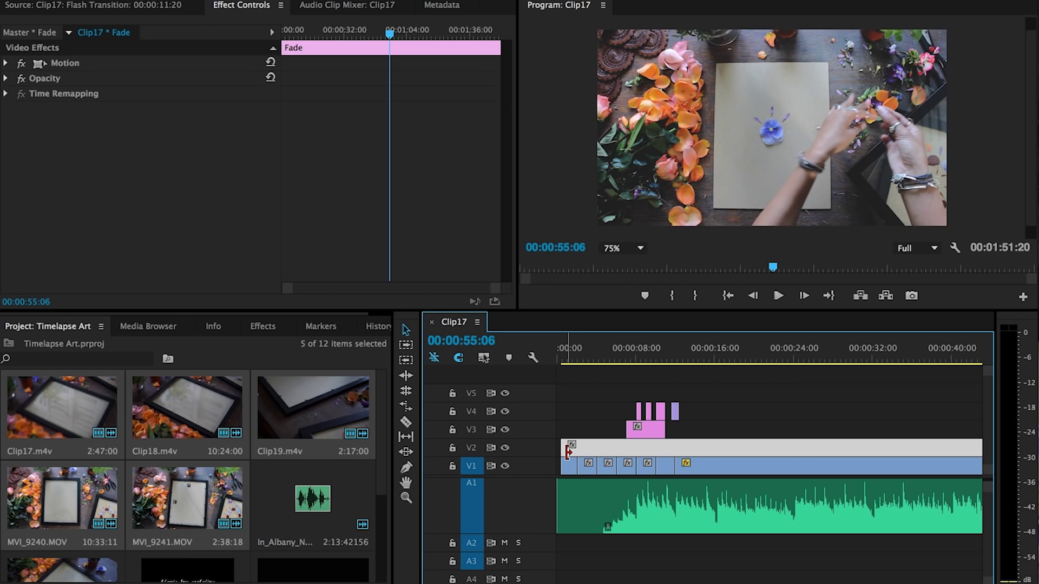
key("Home")
left_click_drag(613, 358, 569, 357)
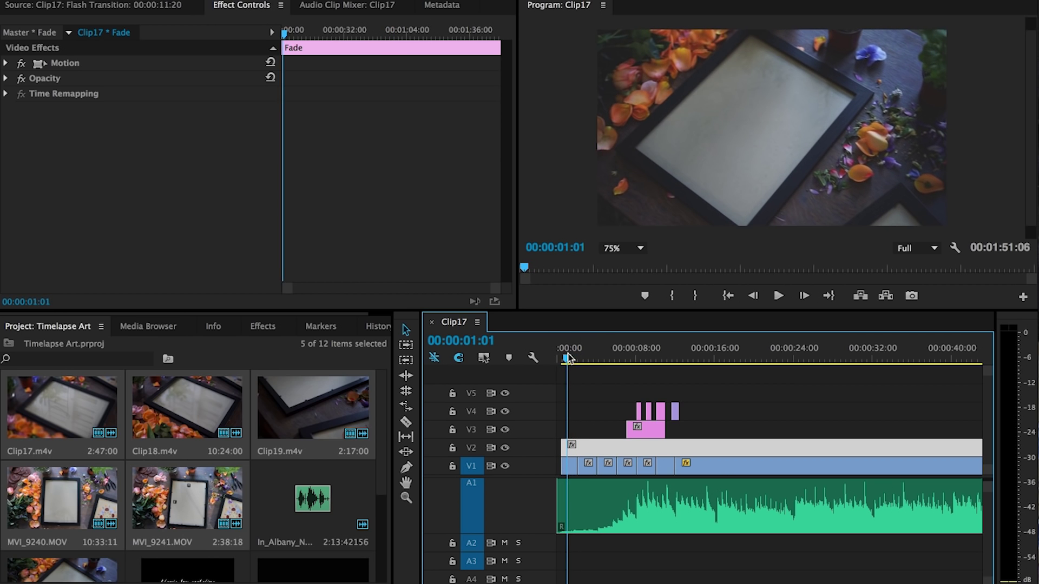
left_click_drag(564, 450, 579, 452)
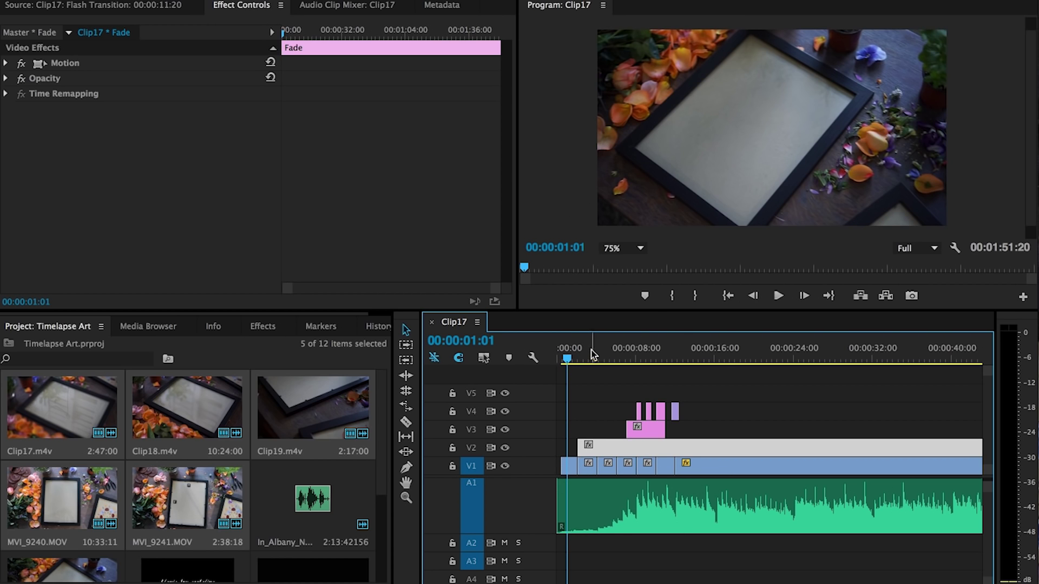
left_click_drag(569, 355, 590, 359)
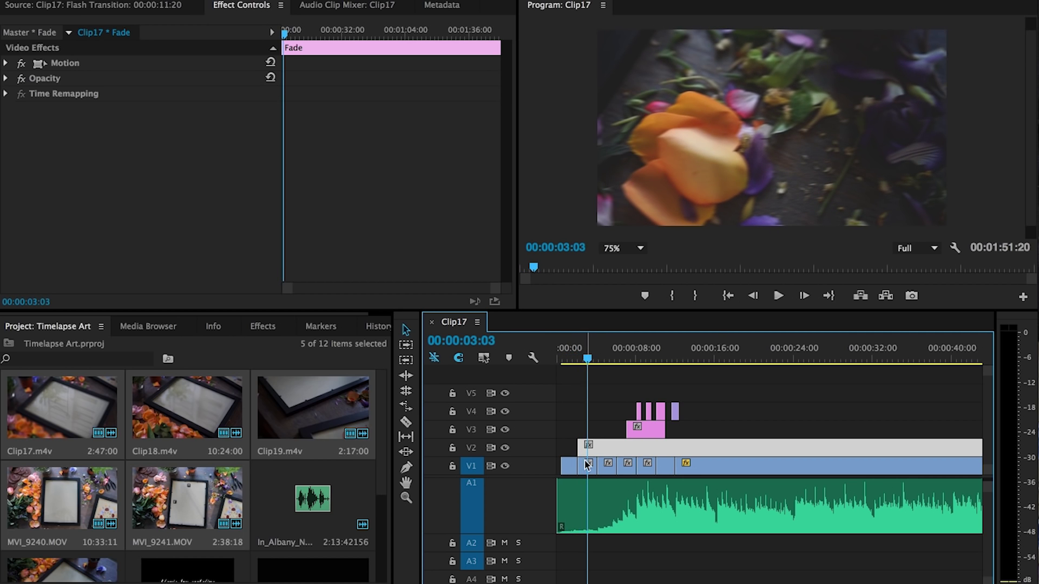
- Extend the start of the Fade clip on V2 back to the beginning of the V1 footage, checking the frame there
left_click_drag(584, 445, 579, 447)
left_click_drag(575, 447, 568, 447)
left_click(564, 359)
mouse_move(564, 358)
left_mouse_down()
mouse_move(574, 361)
mouse_move(560, 361)
left_mouse_up()
left_click_drag(569, 445, 562, 445)
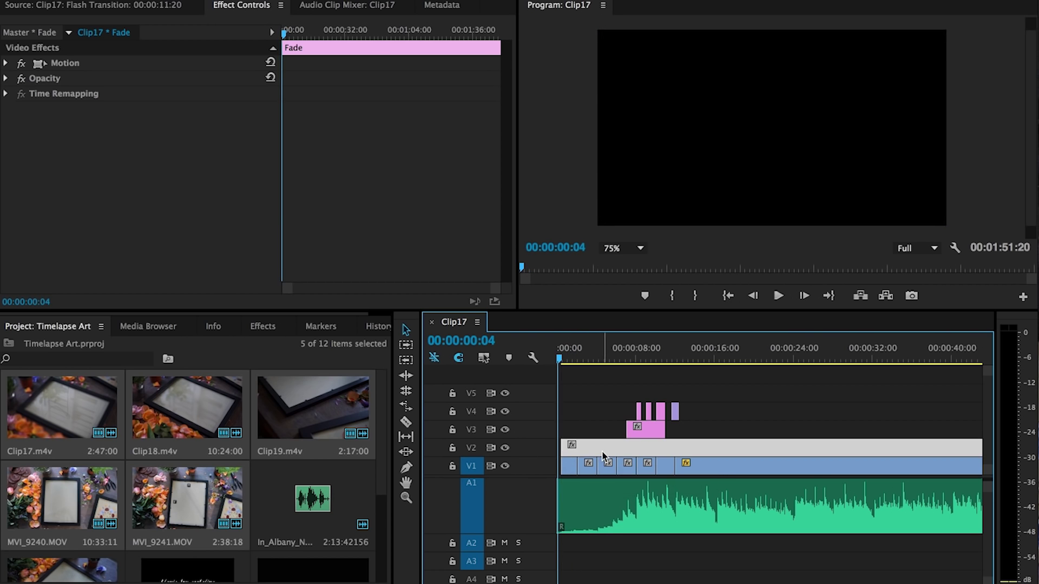
- Open the Fade title at 00:00:01:01 and set its fill opacity to 100%
double_click(589, 443)
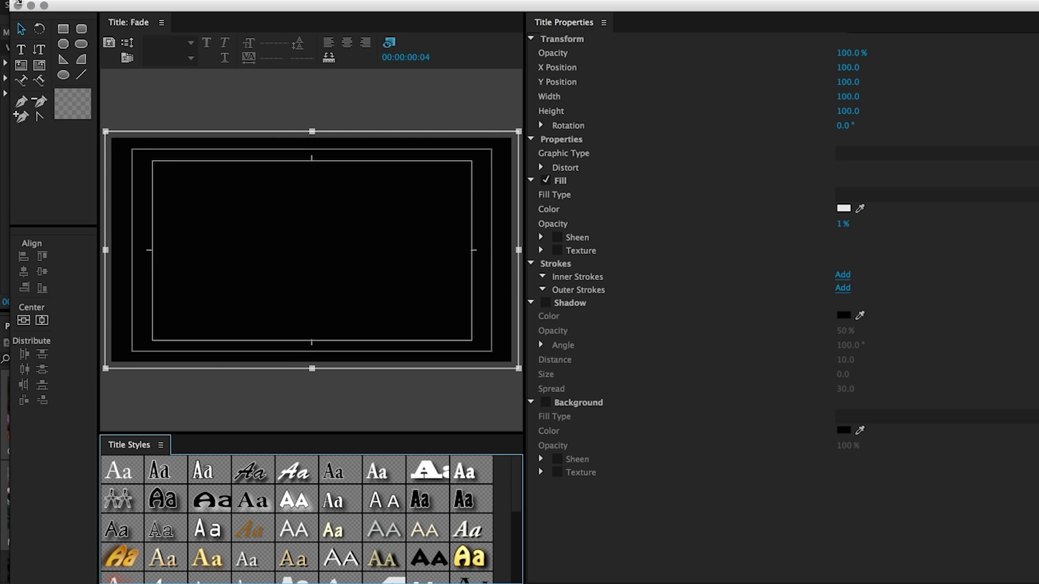
left_click(18, 6)
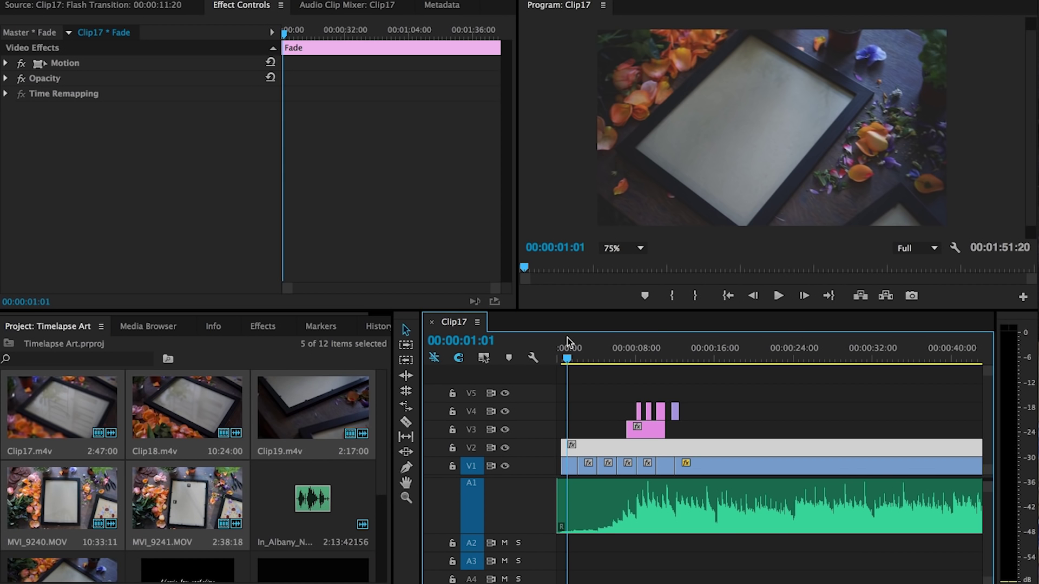
double_click(583, 447)
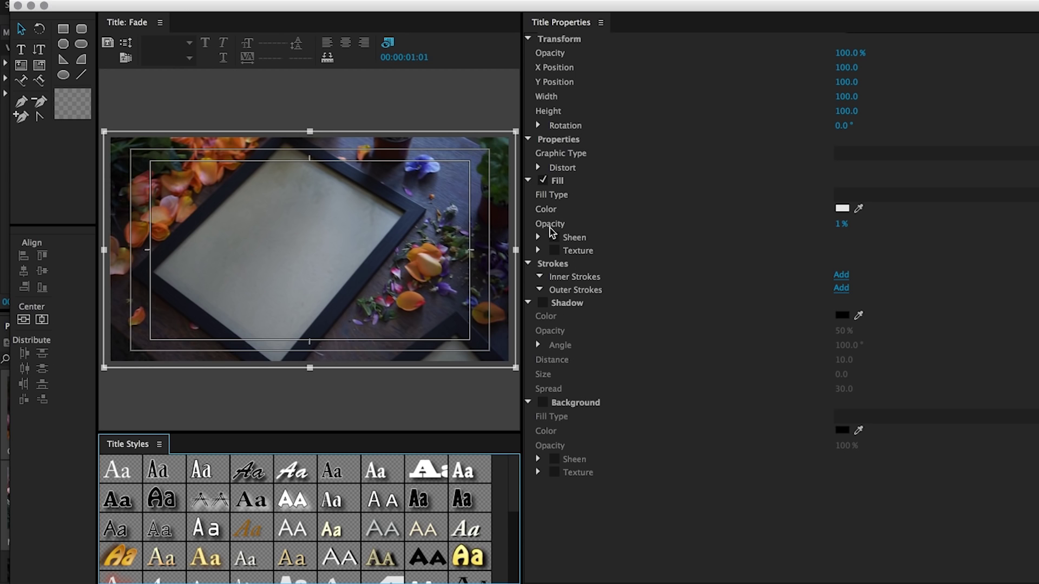
left_click(842, 223)
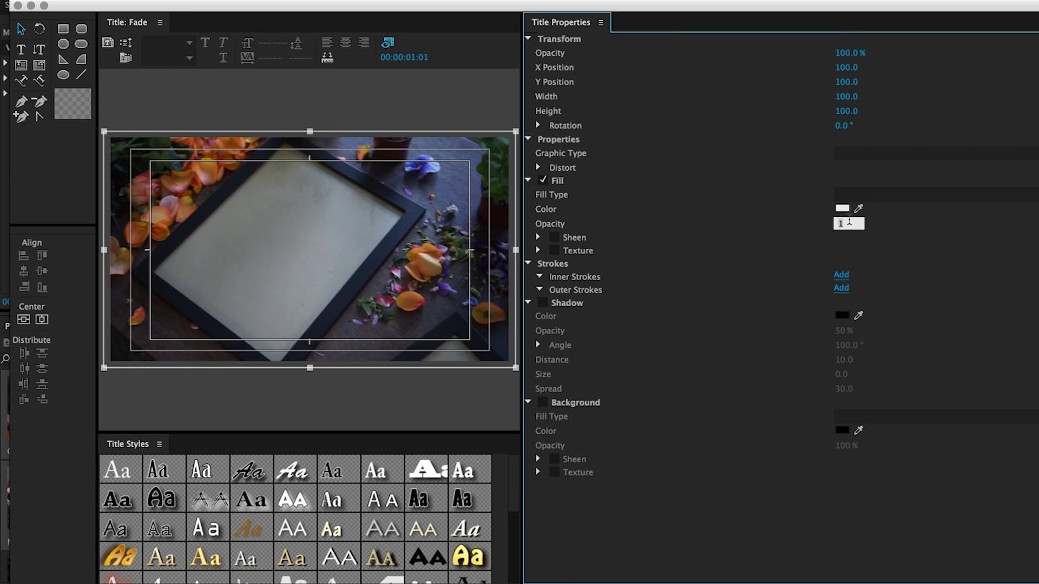
type("100")
key("Return")
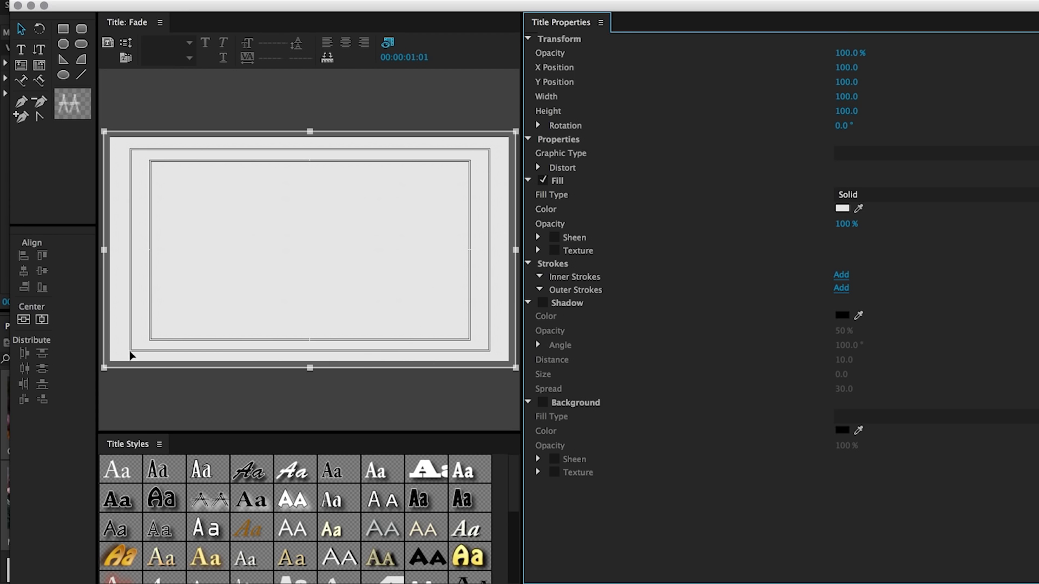
- Set the Fade title's fill opacity to 1% and close the title editor
left_click(847, 223)
type("1")
key("Return")
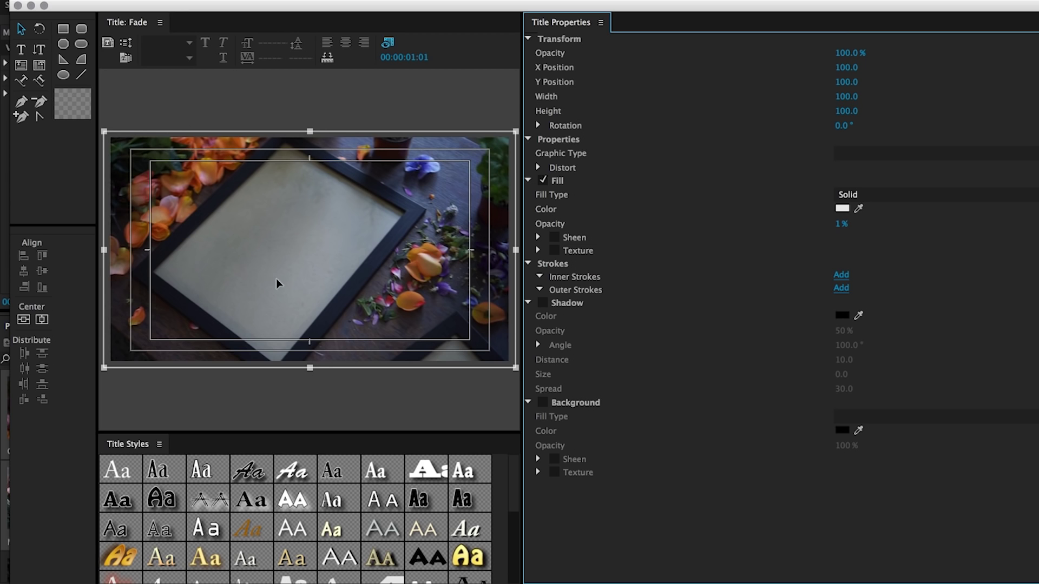
left_click(17, 6)
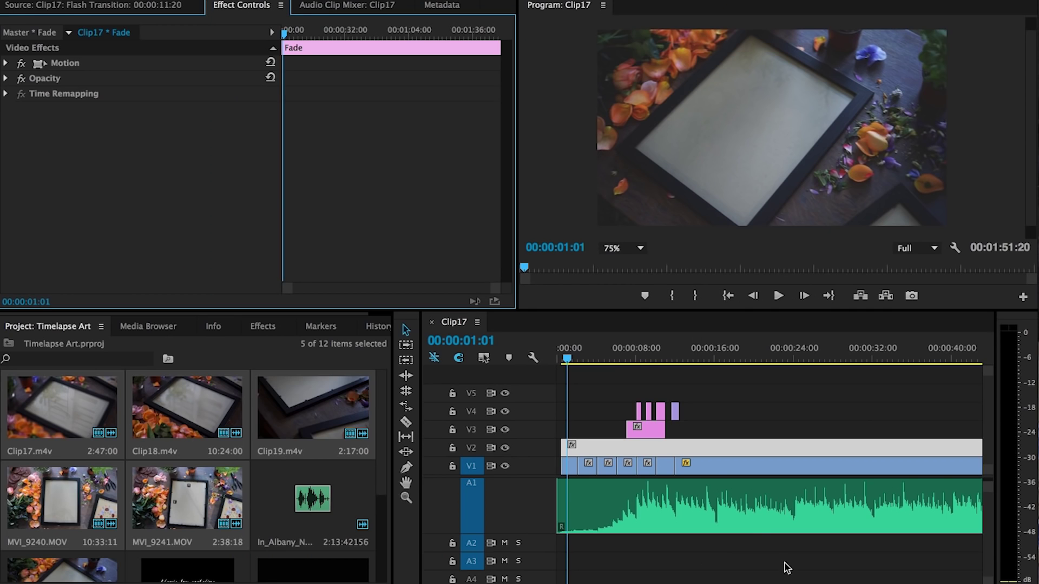
- Trim the Fade clip's start to about 00:00:02 for comparison, and extend it back to the beginning of the V1 footage
left_click_drag(564, 448, 578, 453)
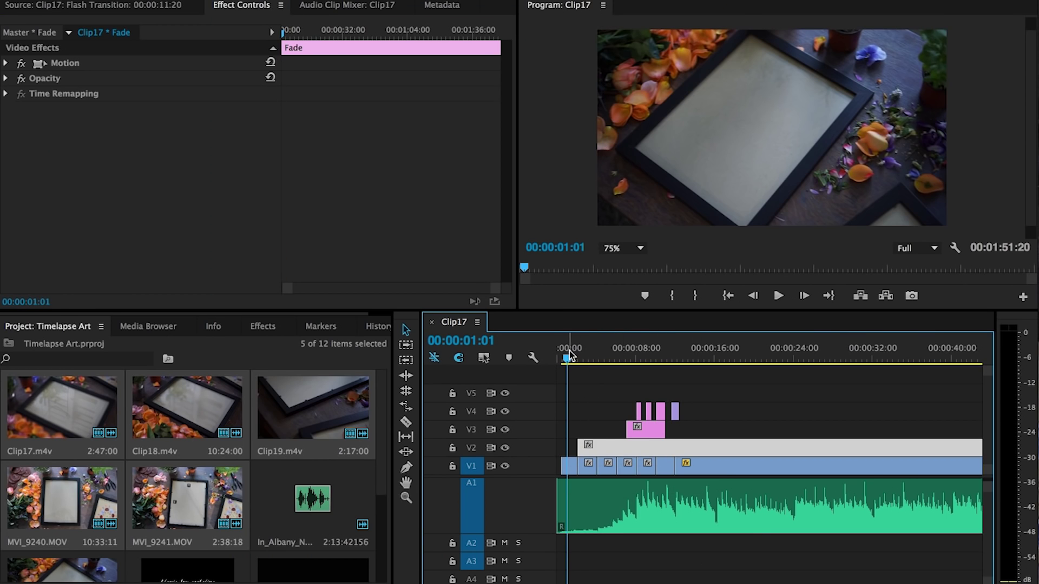
left_click_drag(577, 444, 567, 445)
left_click_drag(567, 364, 570, 361)
left_click_drag(569, 445, 561, 445)
- Open the timelapse art title at 00:00:07:20 and select its "floral meditation" line
left_click_drag(579, 358, 635, 368)
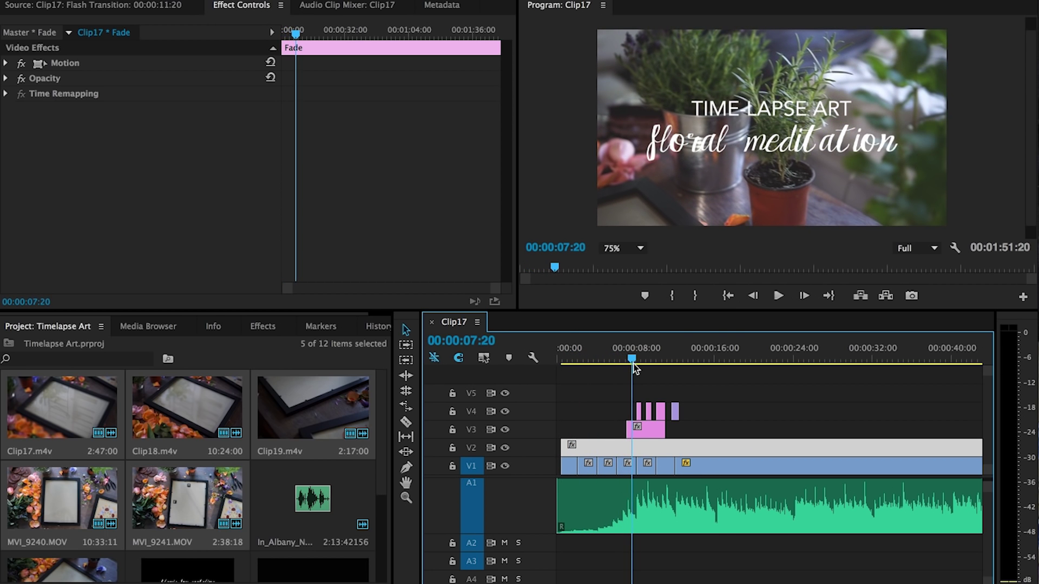
left_click(650, 448)
double_click(651, 431)
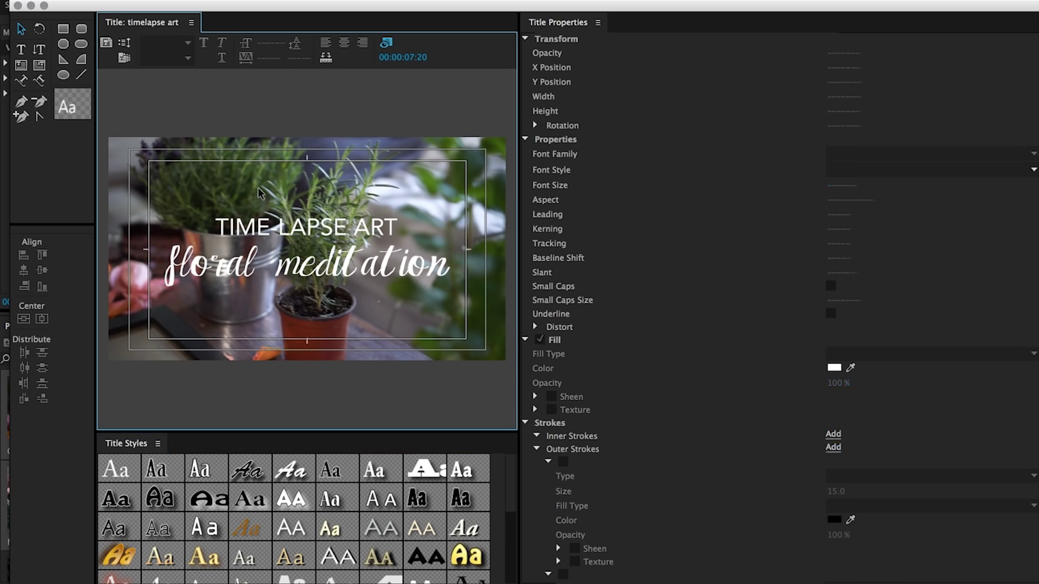
double_click(277, 231)
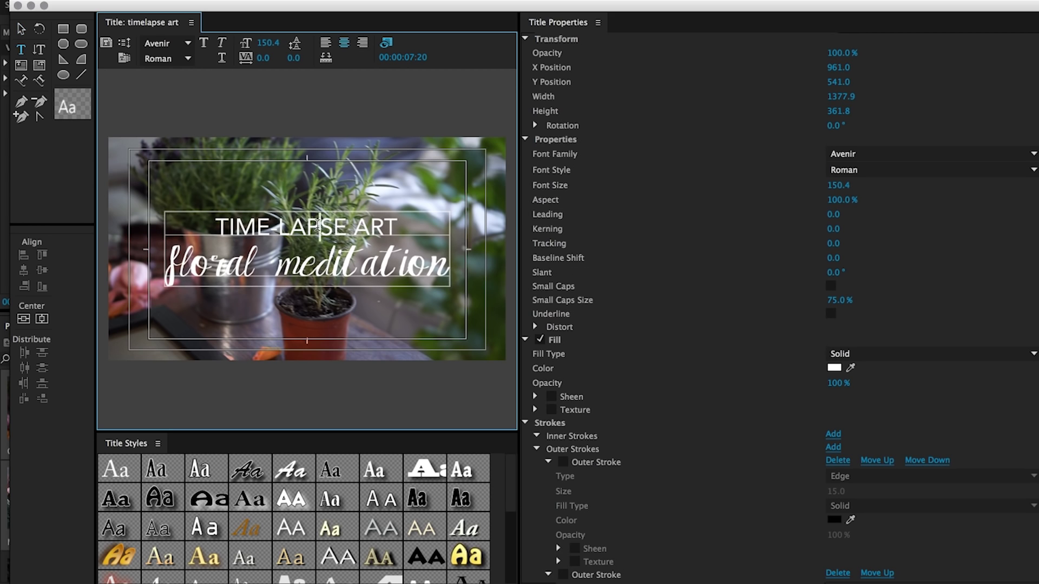
left_click_drag(176, 262, 450, 272)
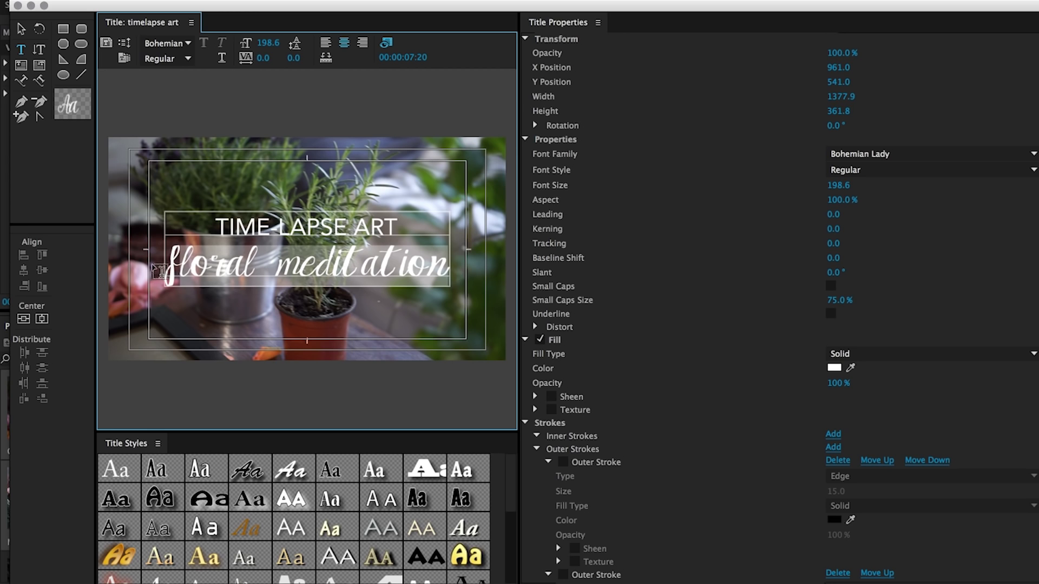
- Browse the font list around Bohemian Lady for the selected line and close the title without changing the font
left_click(165, 43)
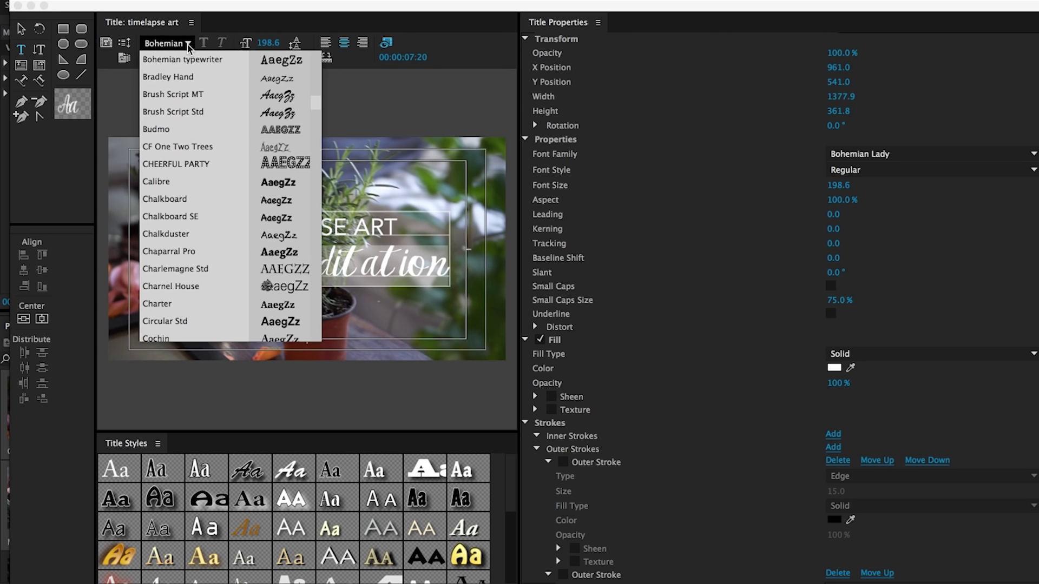
scroll(211, 114, "up", 3)
scroll(211, 113, "up", 2)
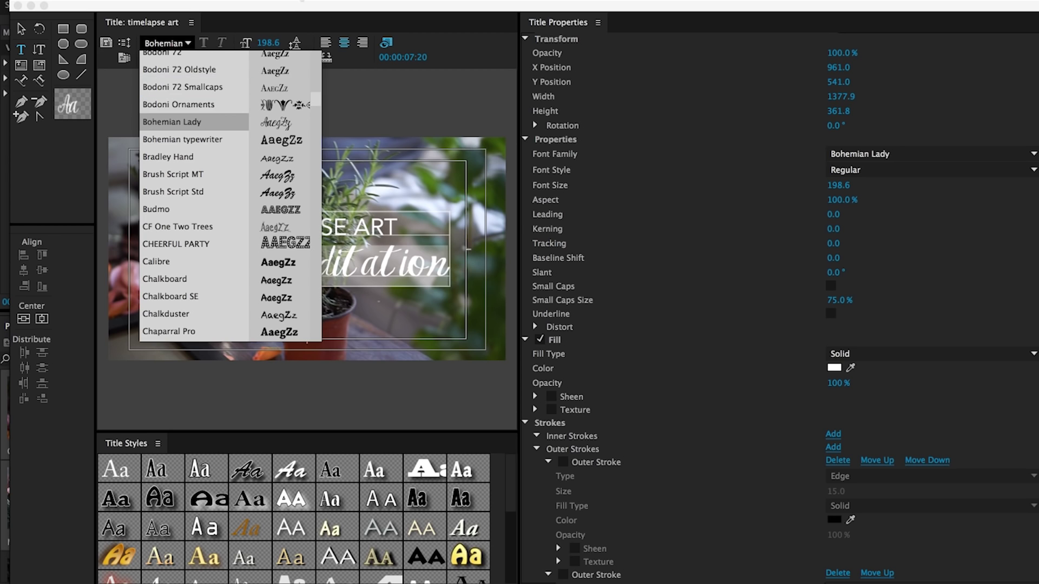
left_click(285, 10)
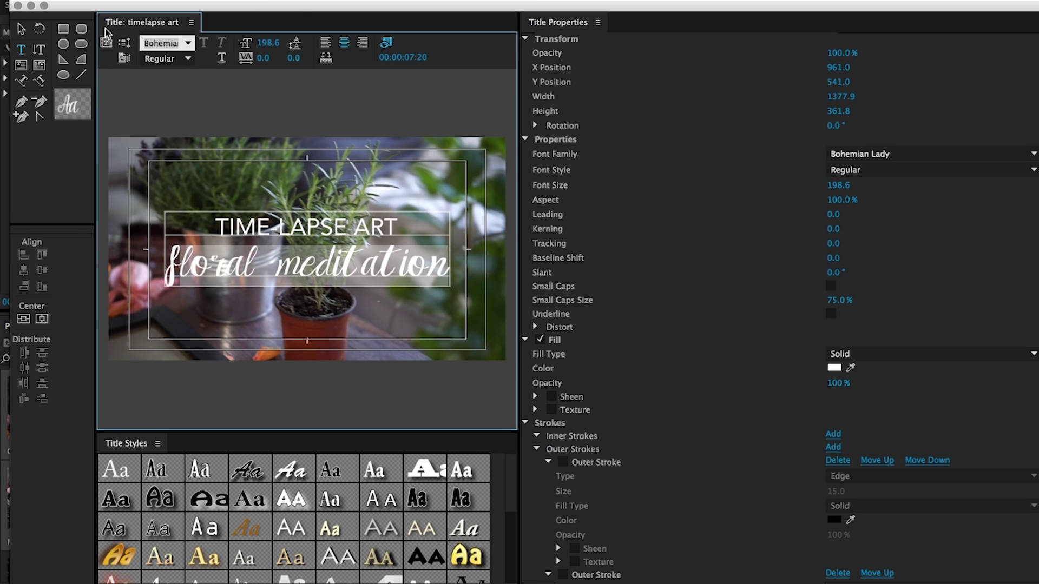
left_click(18, 5)
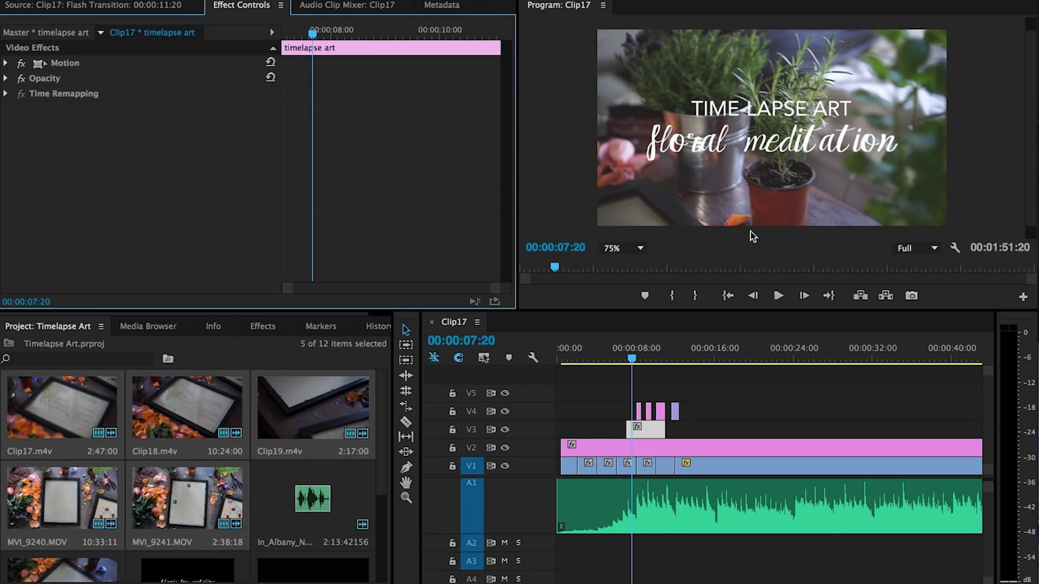
- Open the DESIGNS title on V4 at 00:00:08:10 and enlarge its canvas area
left_click(636, 360)
left_click(639, 360)
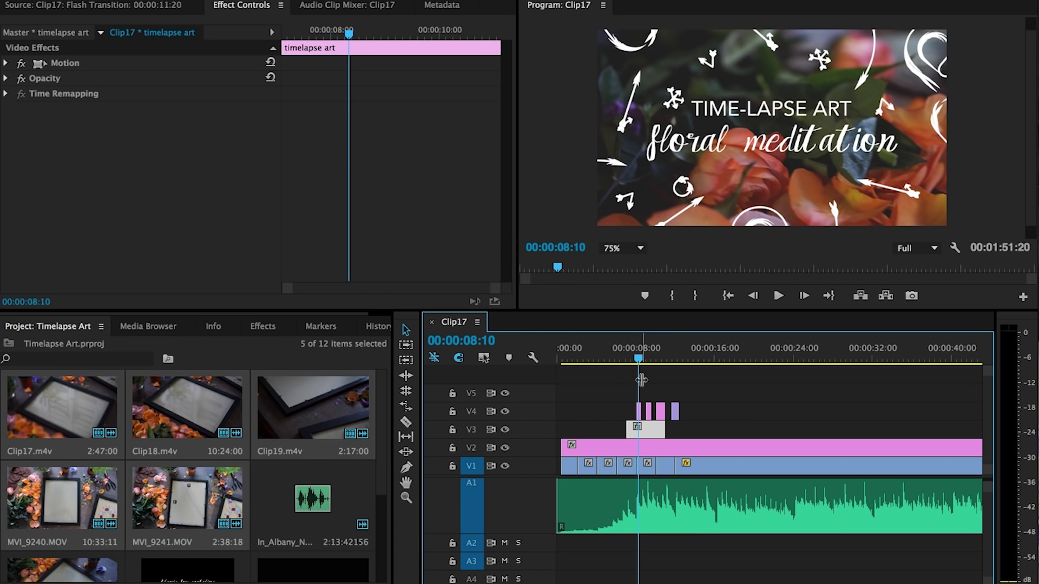
left_click(639, 413)
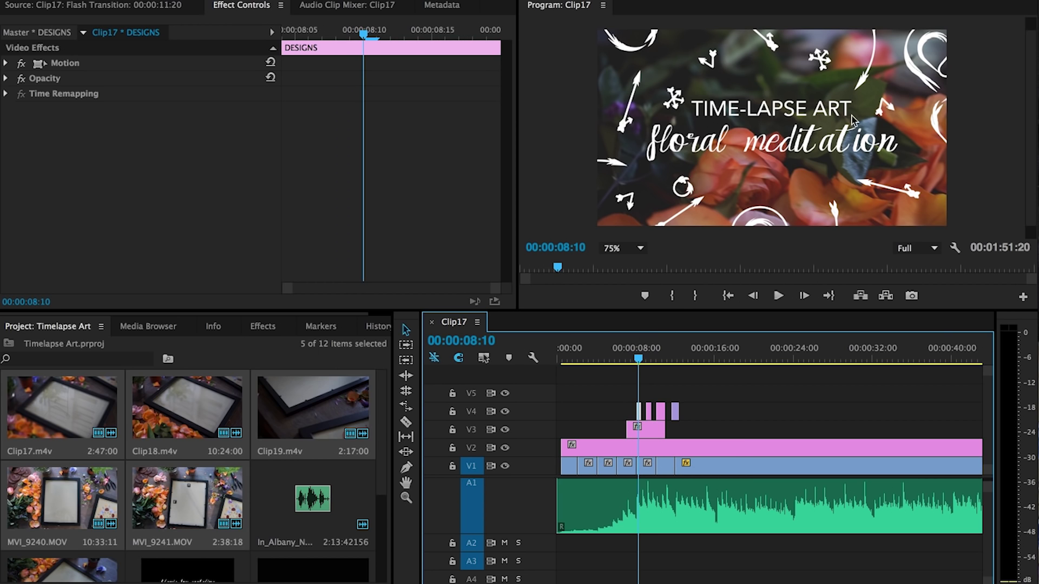
double_click(641, 414)
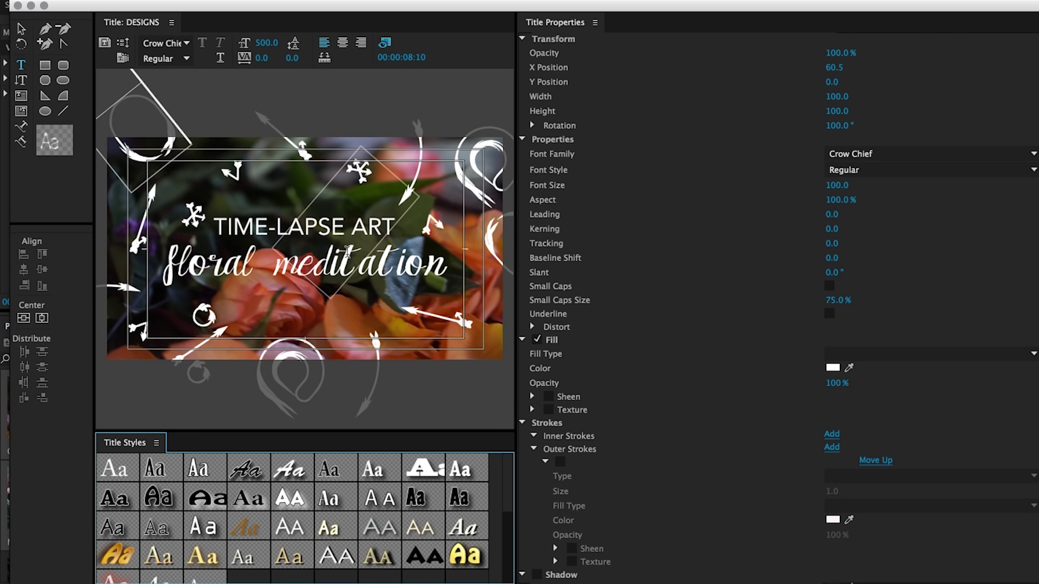
left_click_drag(290, 187, 605, 313)
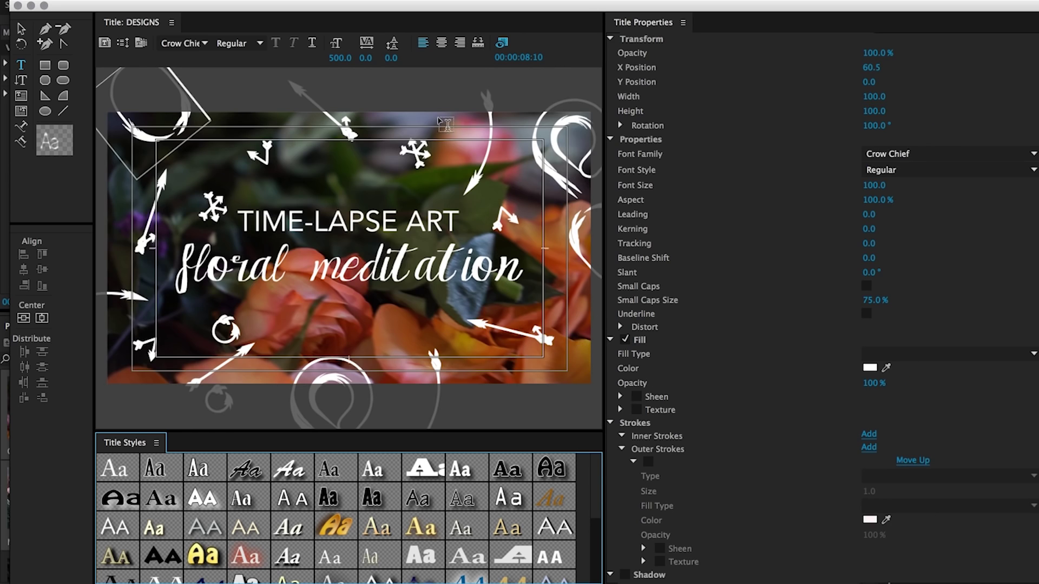
- Inspect individual decorative shapes in the DESIGNS title and check their Crow Chief font in the font list
left_click(20, 28)
left_click(177, 129)
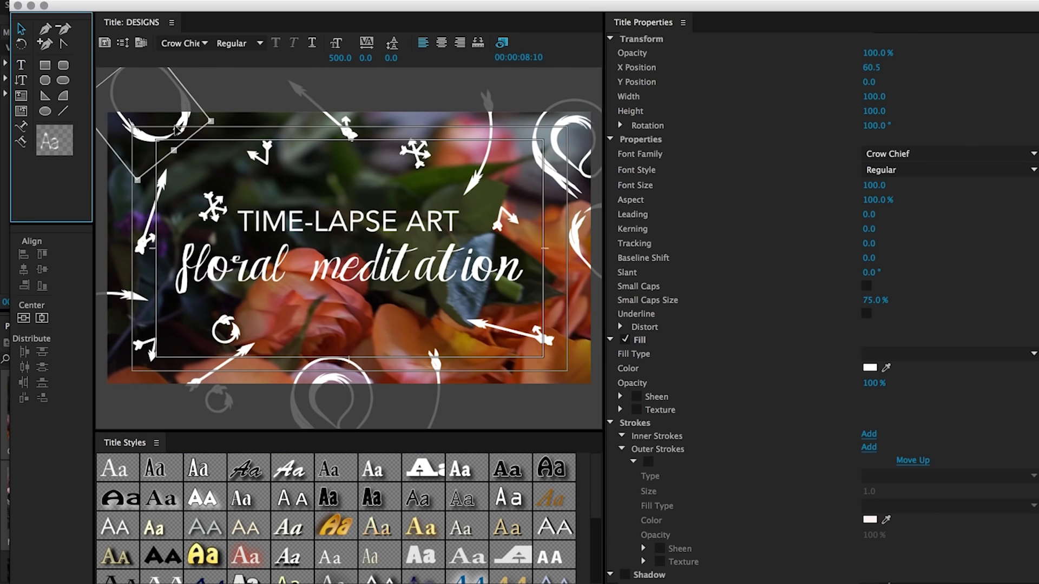
left_click_drag(153, 131, 267, 164)
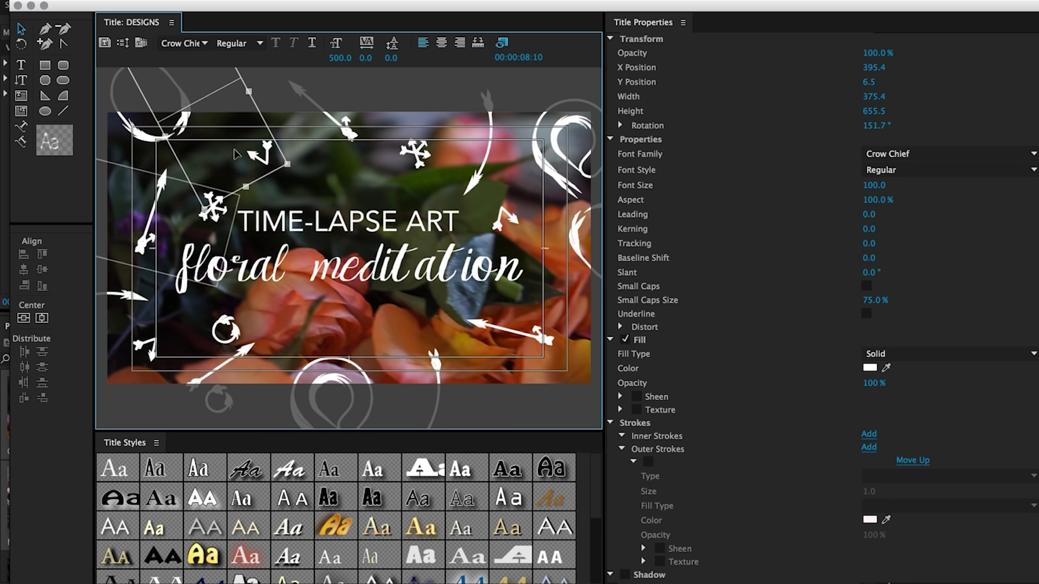
left_click_drag(583, 246, 528, 292)
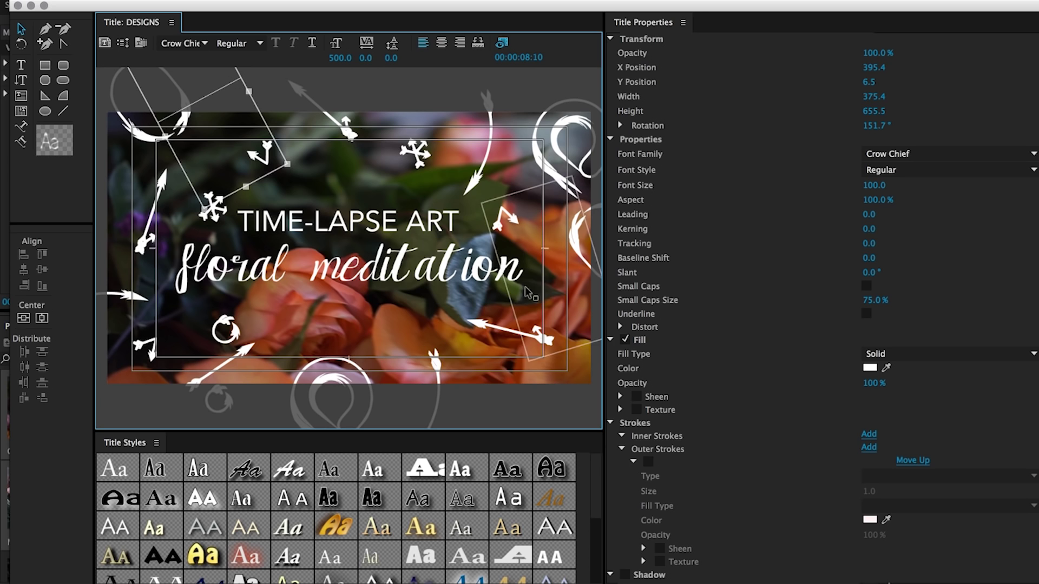
left_click_drag(528, 293, 187, 67)
left_click(204, 44)
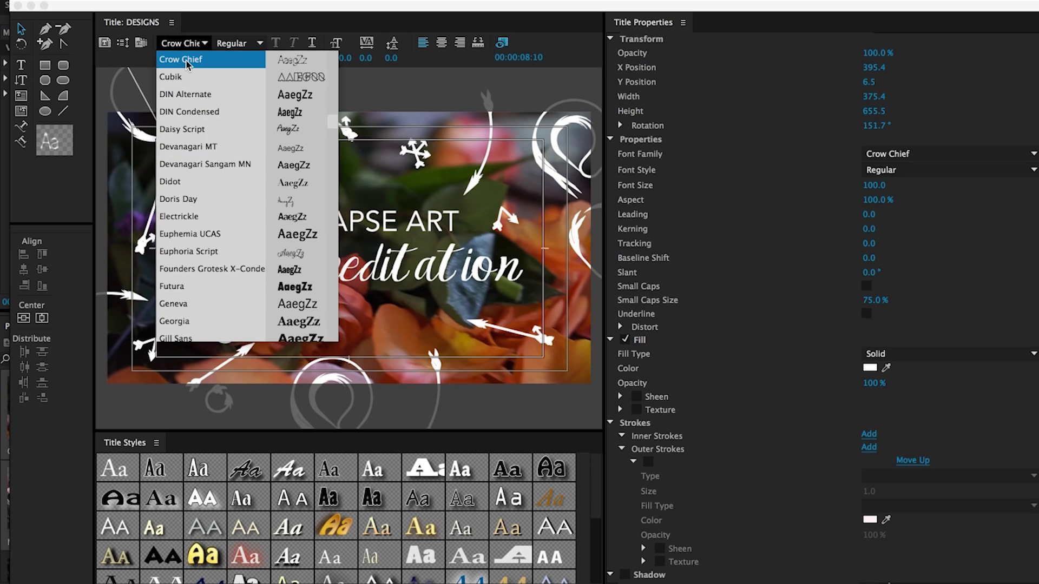
left_click(447, 85)
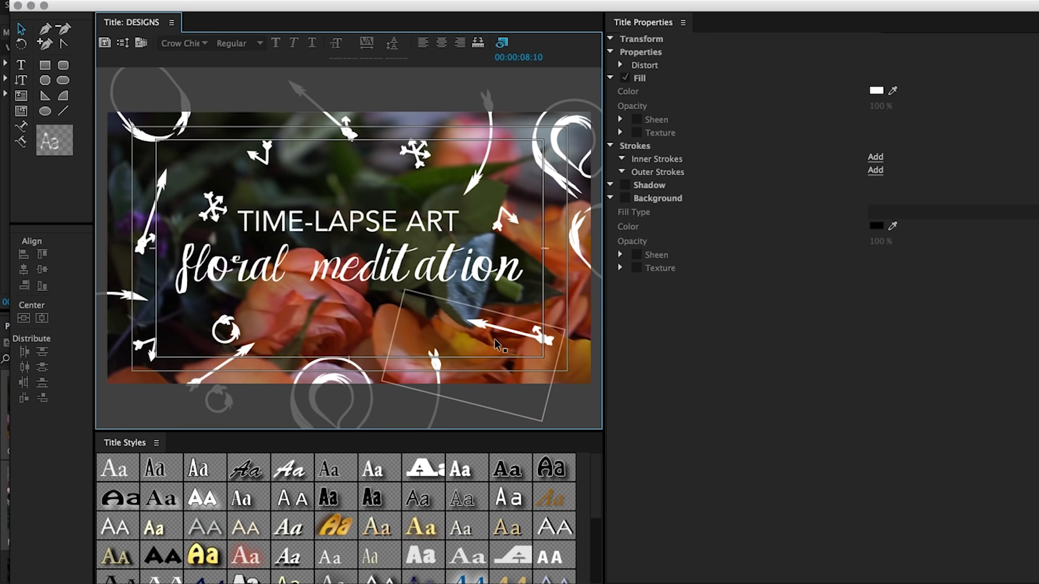
- Select all the decorative shapes in the DESIGNS title and set their font to Arial
left_click_drag(227, 266, 578, 166)
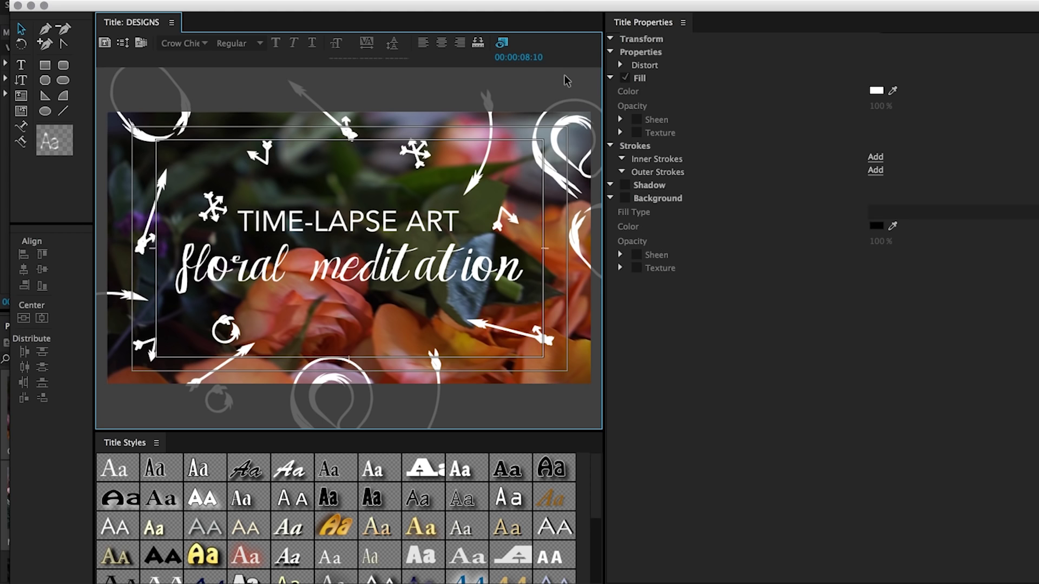
left_click(555, 80)
key("super+a")
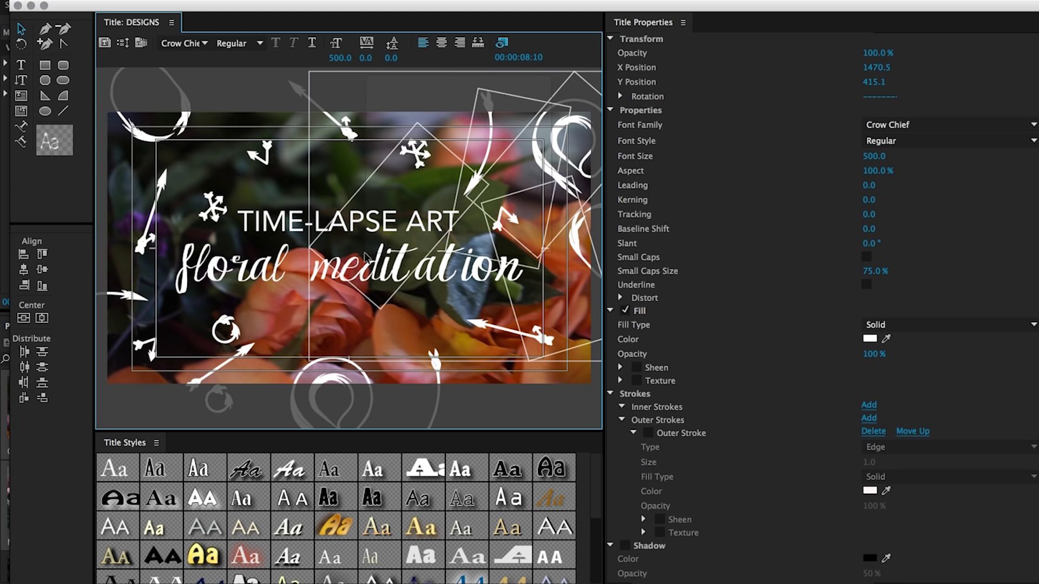
left_click_drag(165, 359, 166, 380)
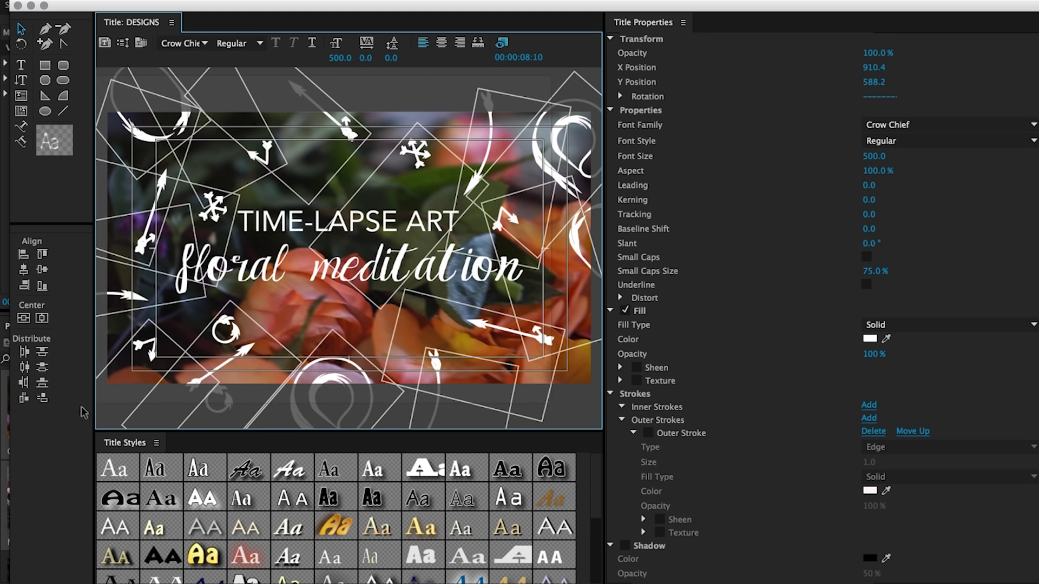
left_click(206, 45)
scroll(231, 186, "up", 10)
scroll(232, 187, "down", 7)
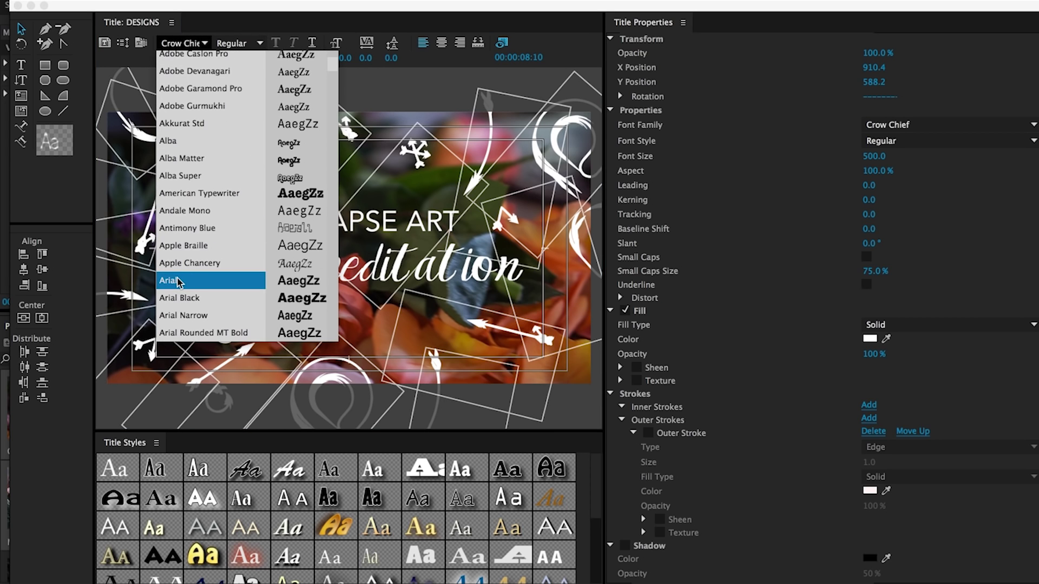
left_click(179, 281)
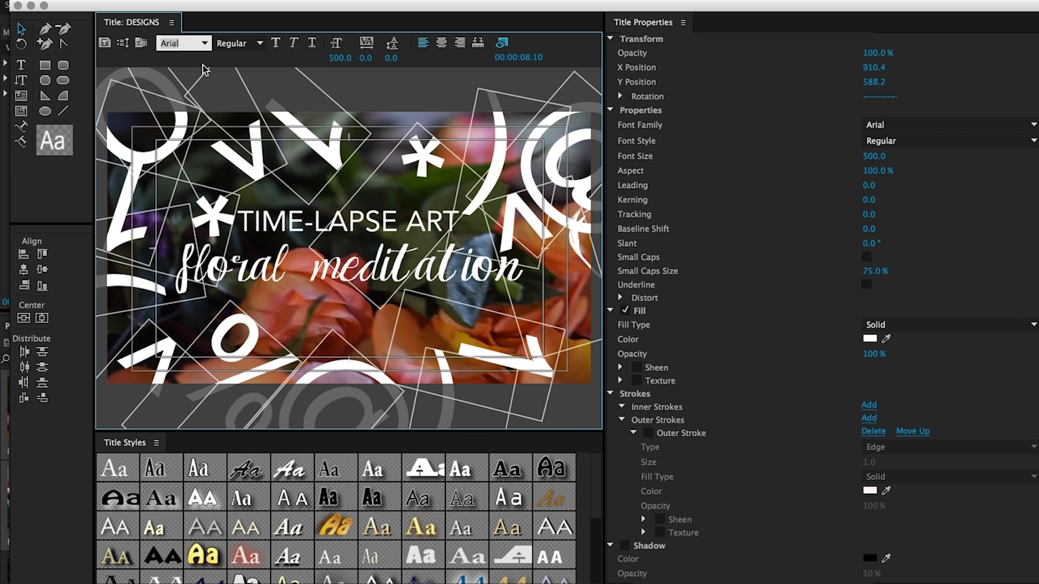
- Set the font of all the selected decorative shapes to Crow Chief
left_click(204, 43)
scroll(200, 254, "down", 10)
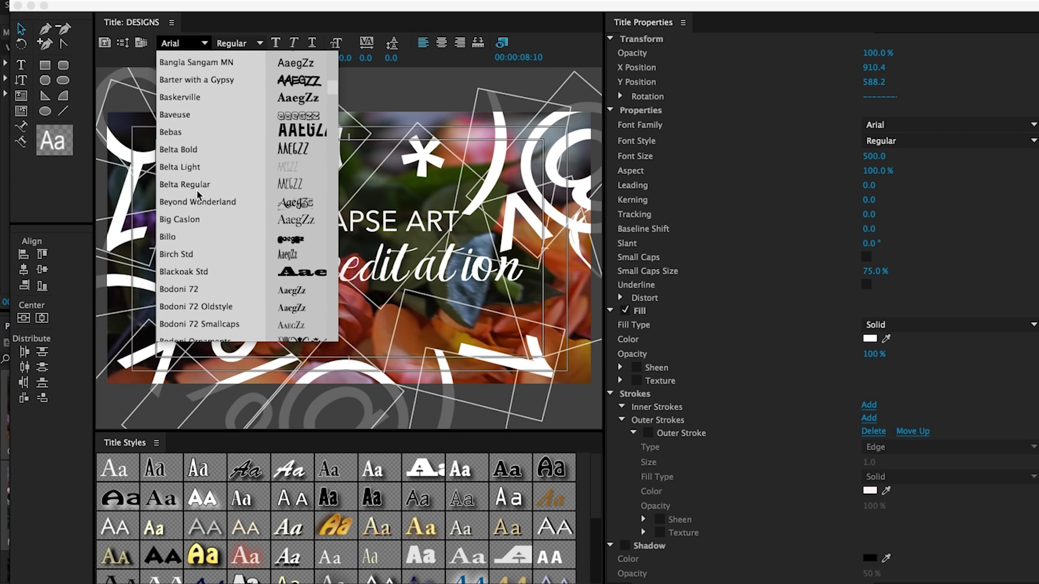
scroll(198, 195, "down", 5)
scroll(198, 194, "down", 7)
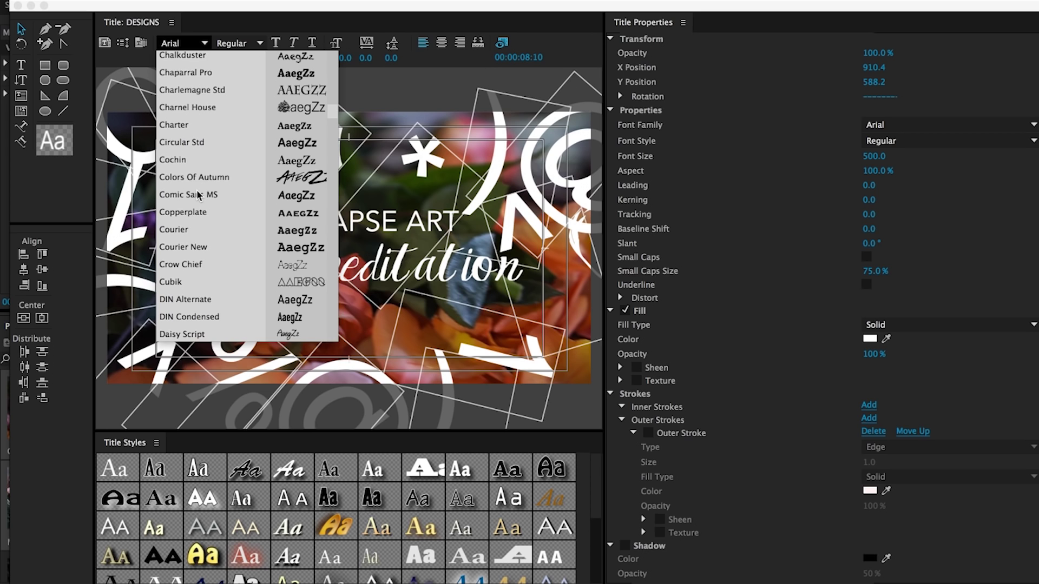
scroll(198, 195, "down", 2)
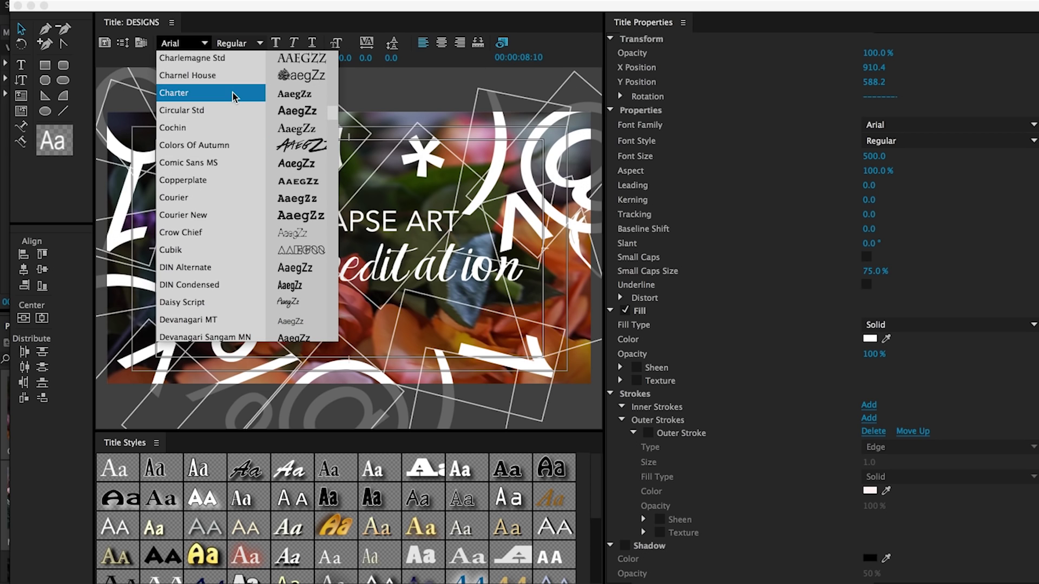
left_click(183, 232)
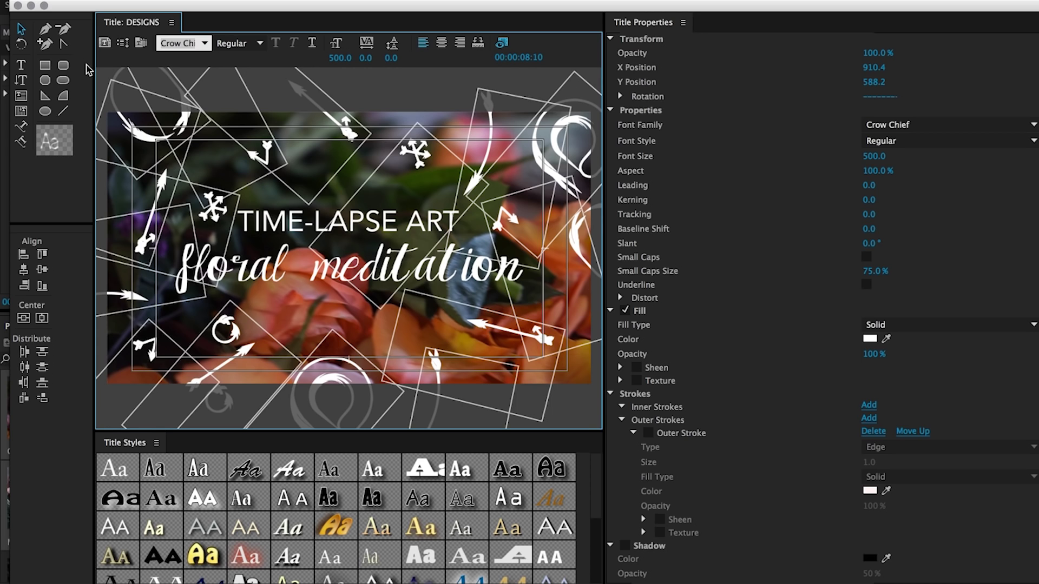
- Close the DESIGNS title and select the Flash Transition clip on V4 to show its effect settings at its start
left_click(18, 6)
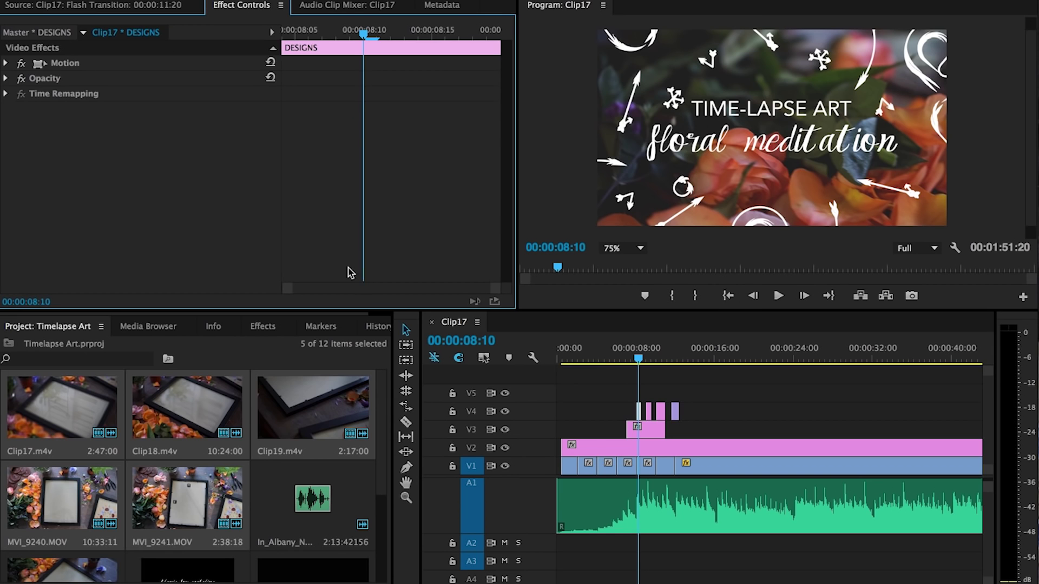
left_click(640, 358)
left_click_drag(639, 357, 676, 364)
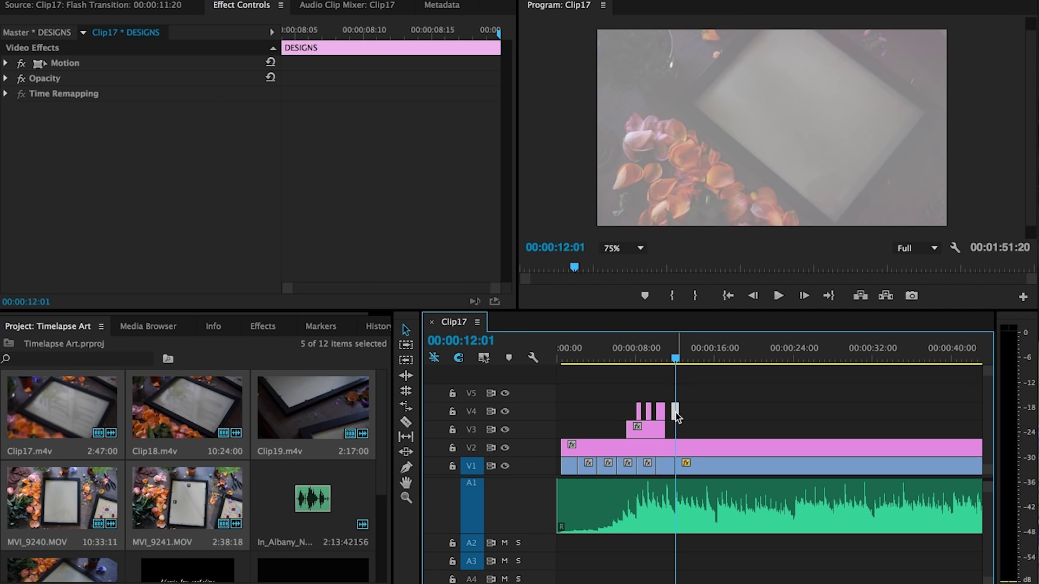
left_click(676, 414)
left_click_drag(675, 359, 674, 369)
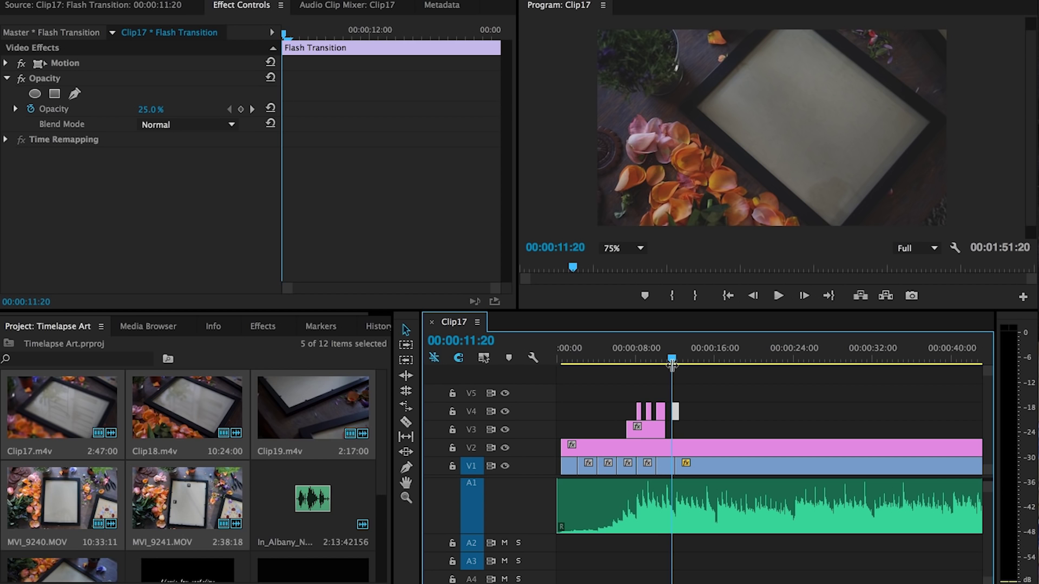
- Compare the Clip18.m4v footage around 00:00:30:23 with the Flash Transition section at 00:00:12:05
left_click_drag(656, 361, 862, 398)
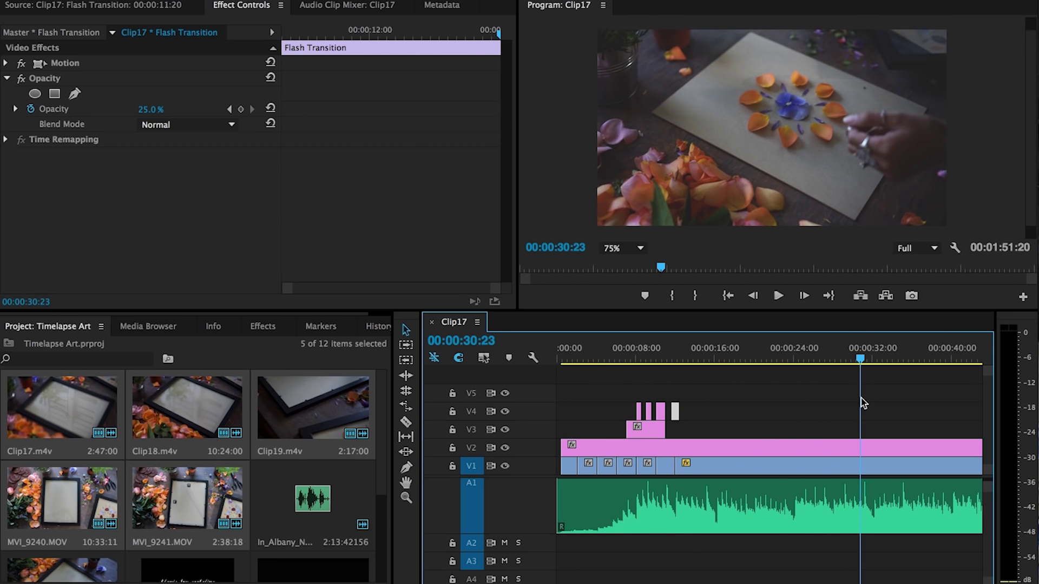
left_click(714, 470)
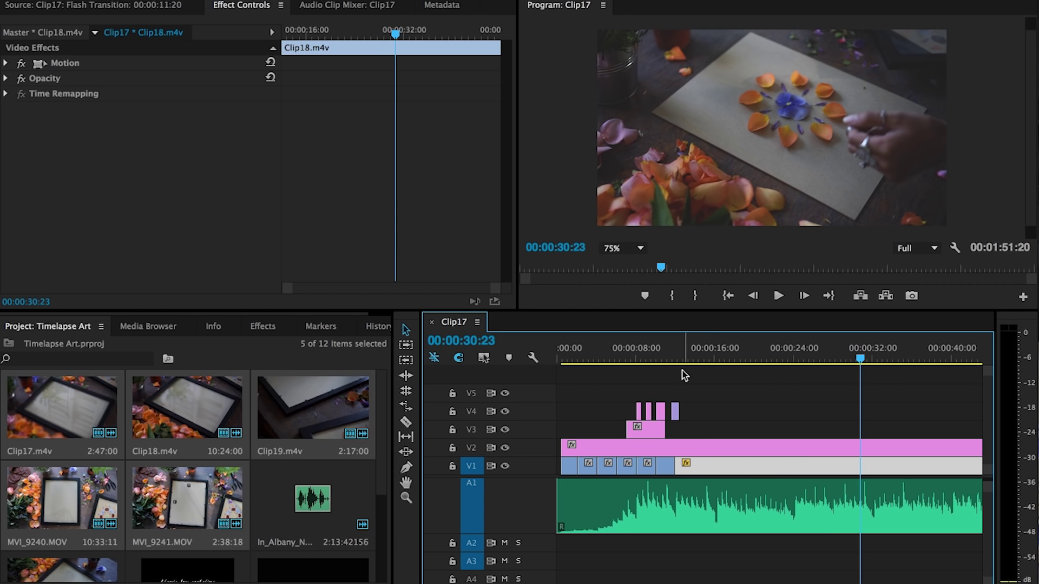
left_click_drag(668, 349, 679, 362)
left_click(674, 410)
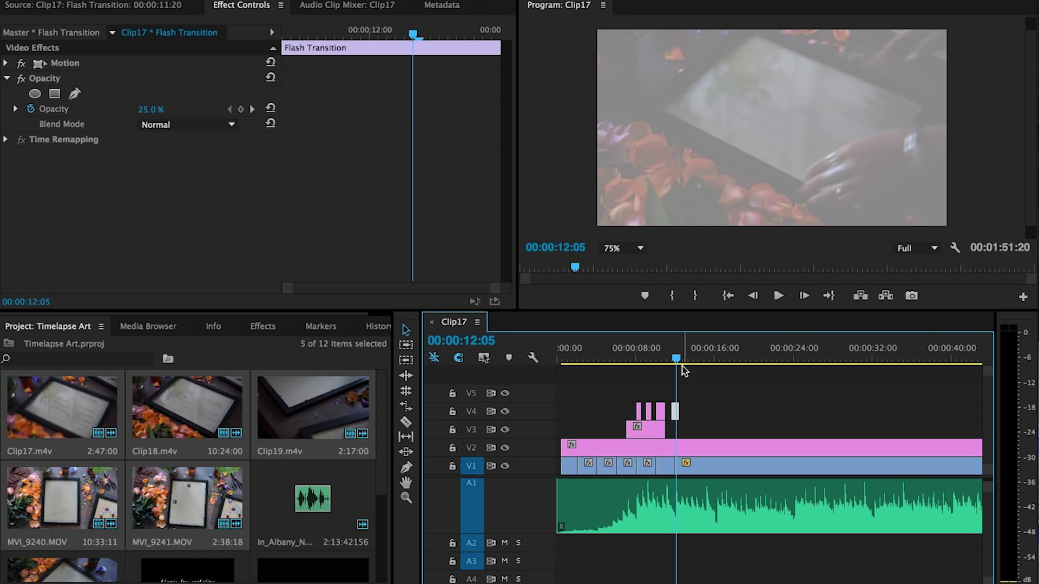
- Zoom the timeline in on the Flash Transition clip and scrub over the V1 cut beneath it to preview the flash
key("equal")
key("equal")
key("equal")
key("equal")
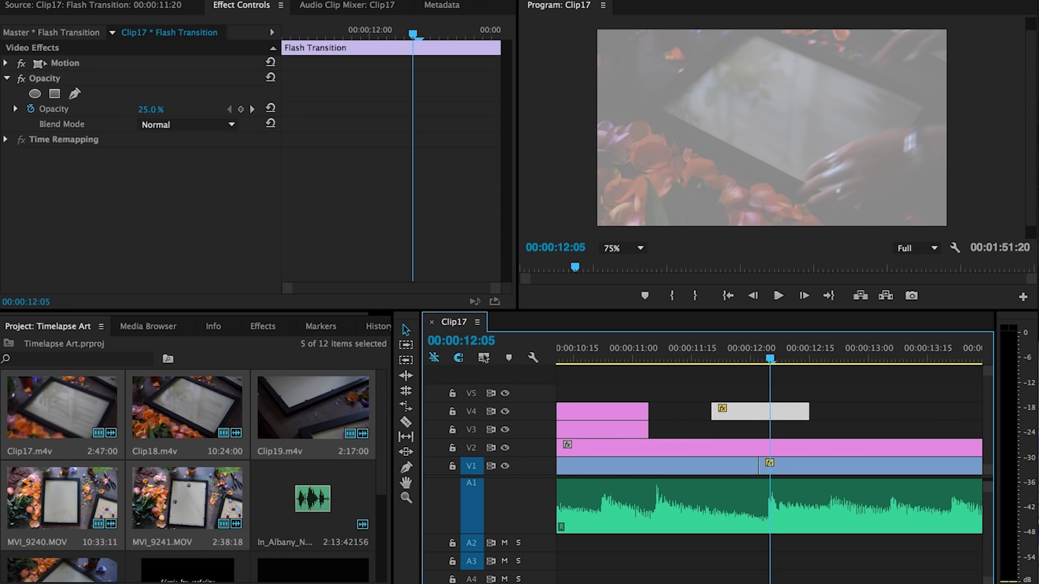
scroll(851, 453, "down", 3)
scroll(609, 396, "up", 2)
left_click_drag(649, 352, 667, 360)
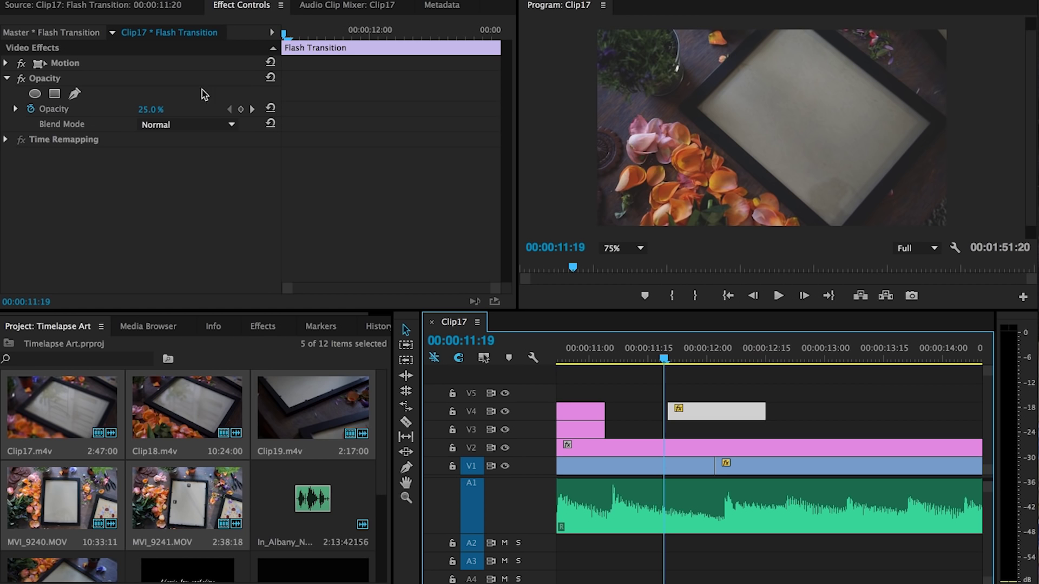
left_click(669, 353)
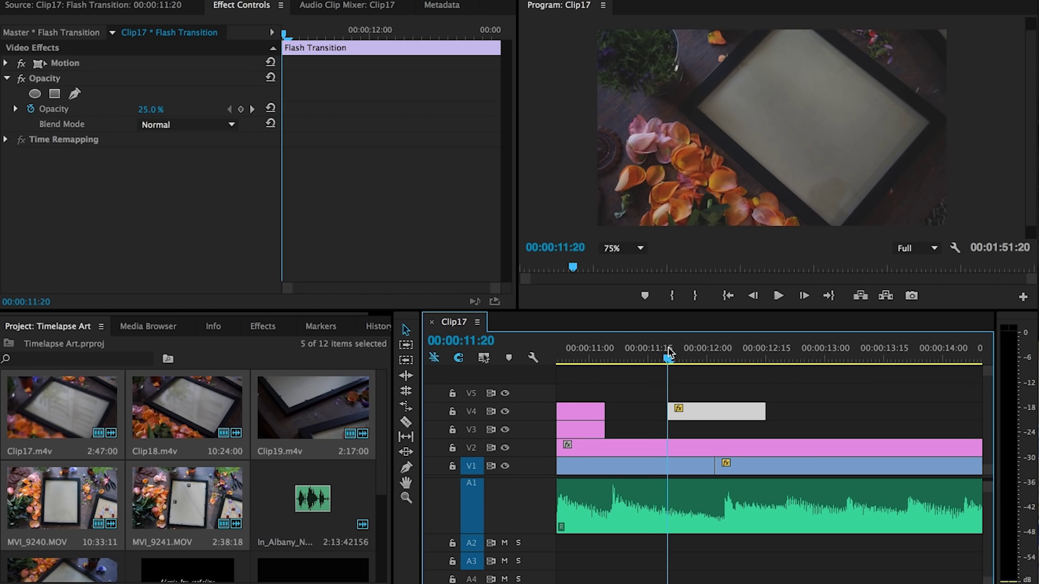
left_click_drag(671, 353, 703, 362)
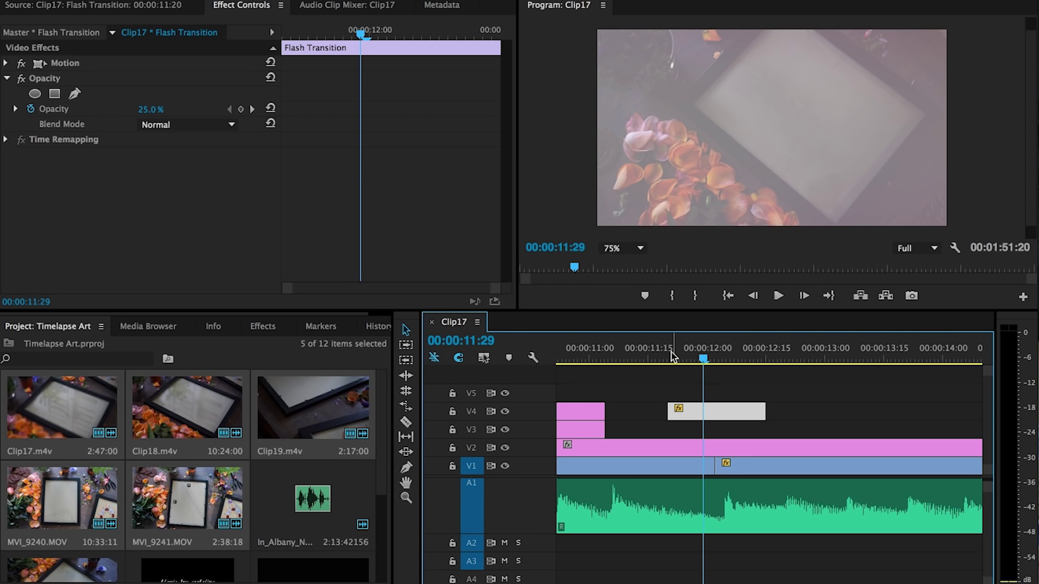
left_click_drag(672, 357, 715, 369)
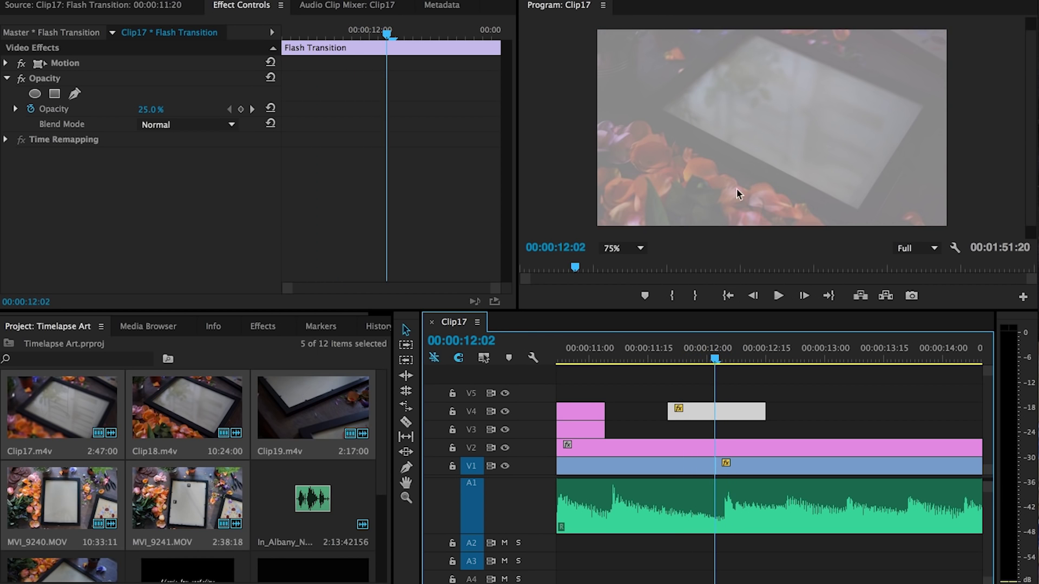
left_click_drag(645, 366, 666, 395)
- Open the Flash Transition item from the project in the Source monitor, play it, and preview it over the sequence footage
scroll(180, 487, "down", 3)
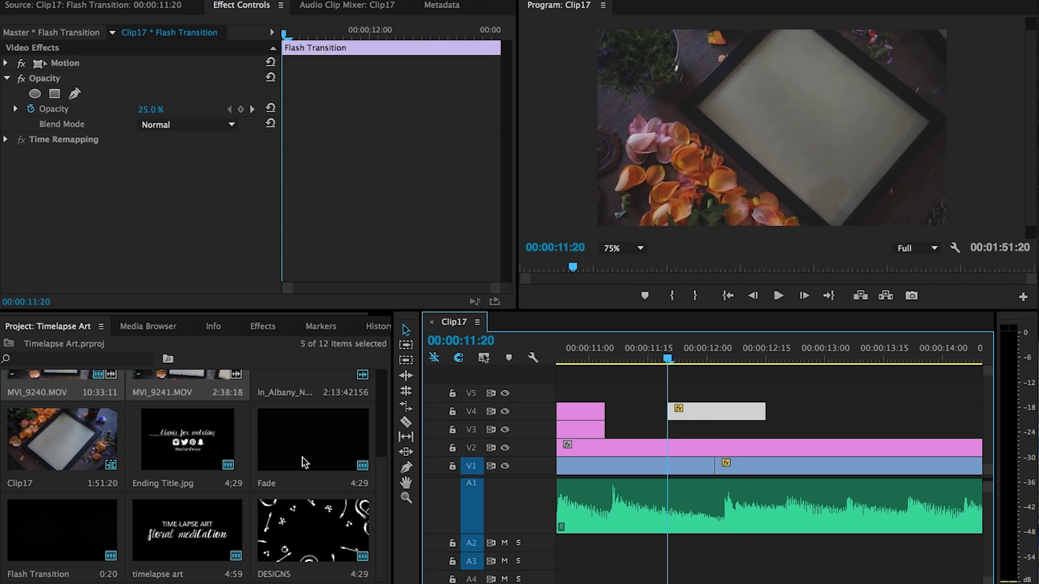
double_click(20, 548)
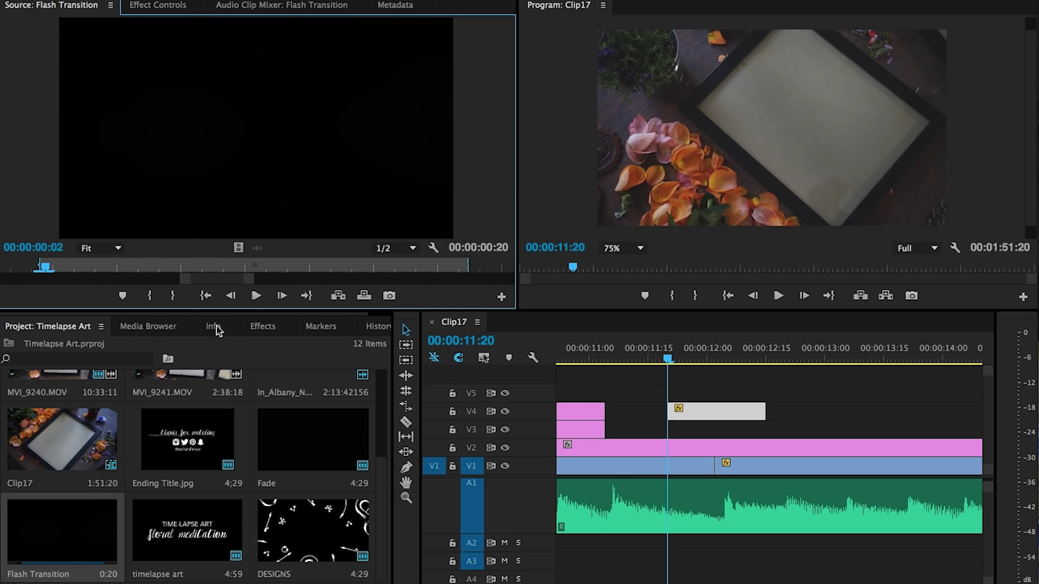
left_click_drag(210, 286, 15, 284)
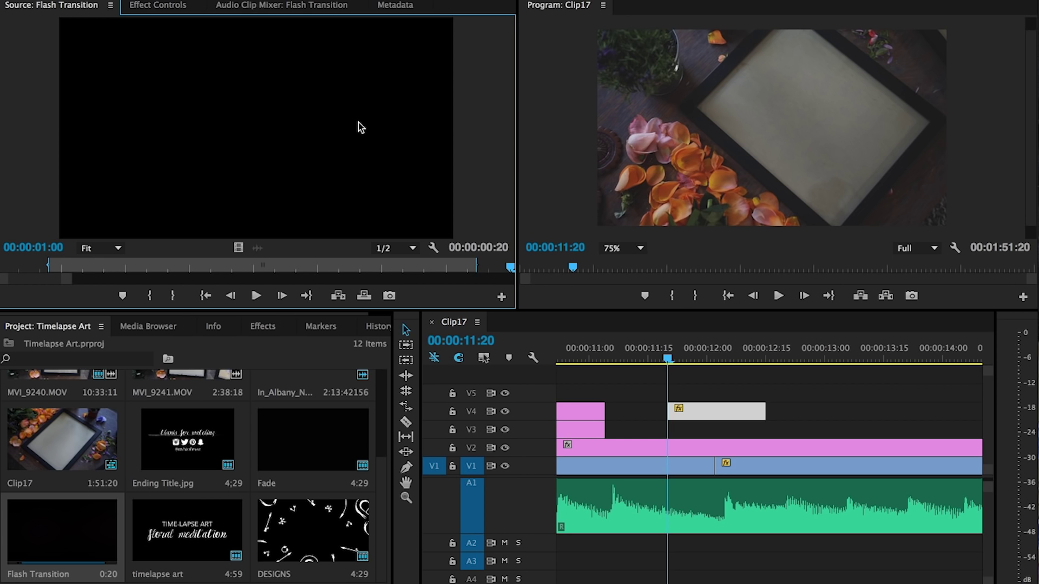
left_click_drag(671, 348, 691, 348)
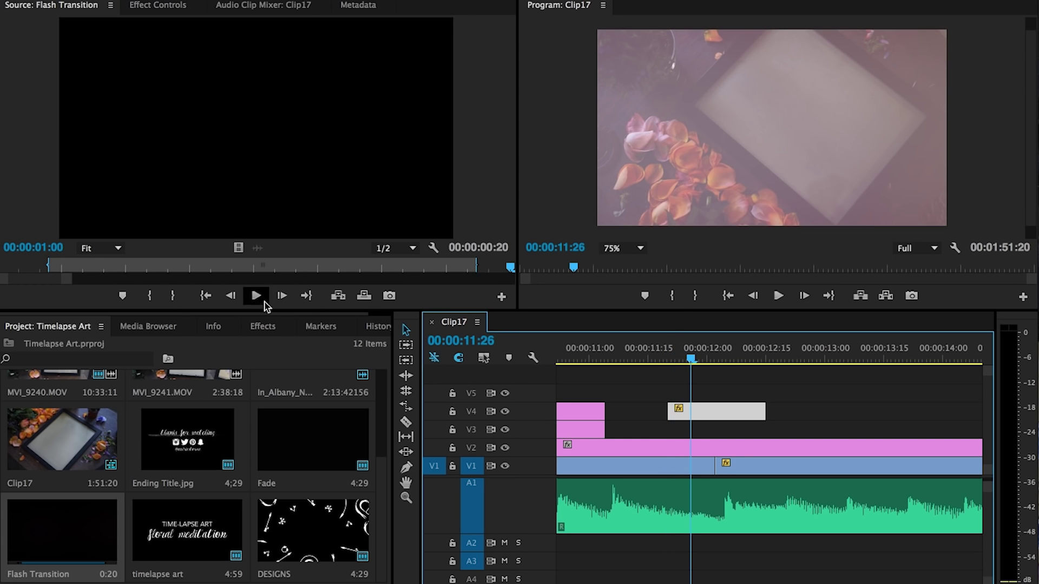
left_click(256, 296)
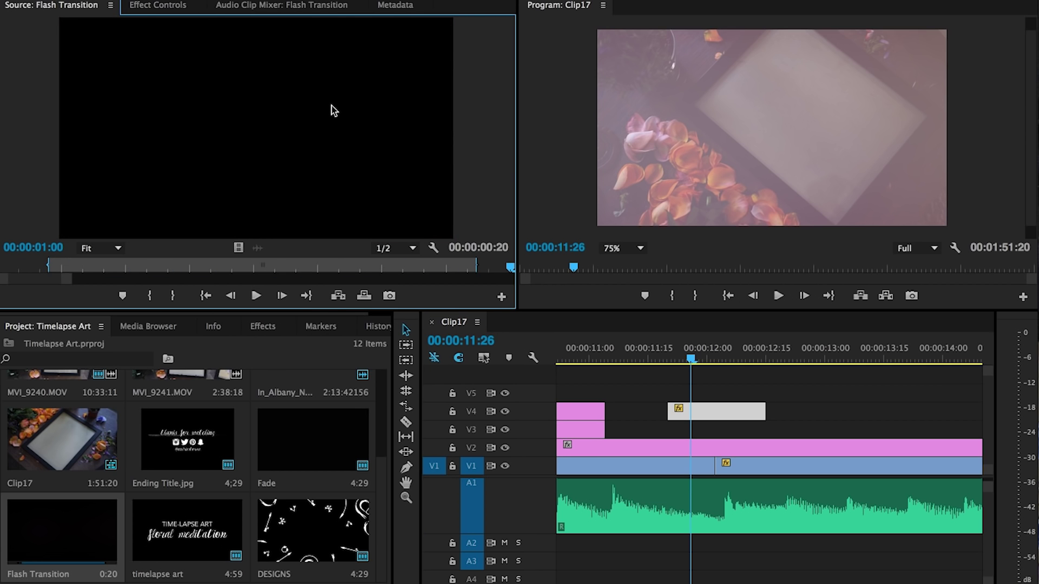
left_click_drag(674, 355, 746, 384)
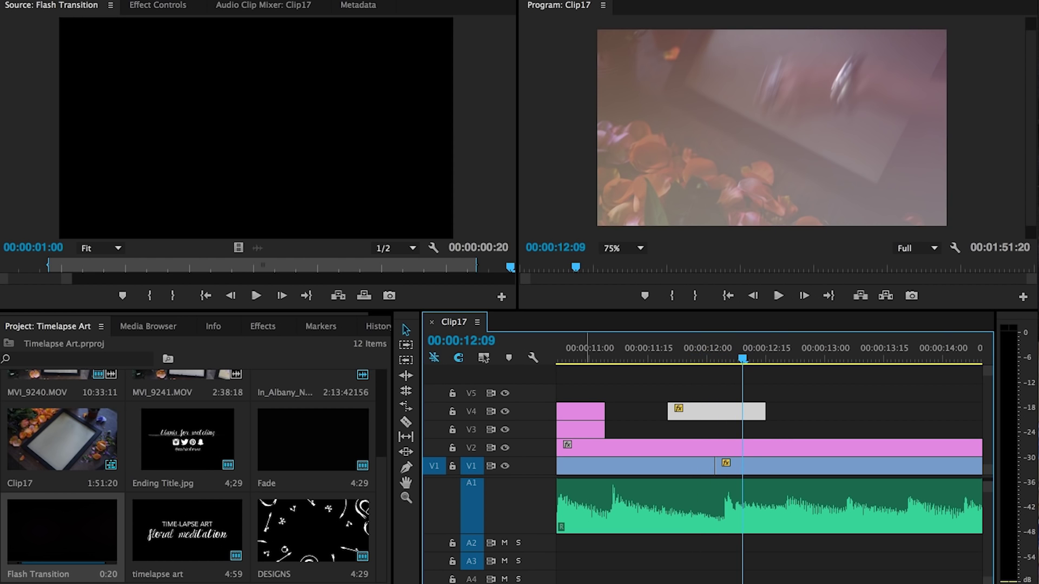
- Zoom the timeline back out and scrub through the rest of the sequence to the ending title at 00:01:37:01
key("minus")
key("minus")
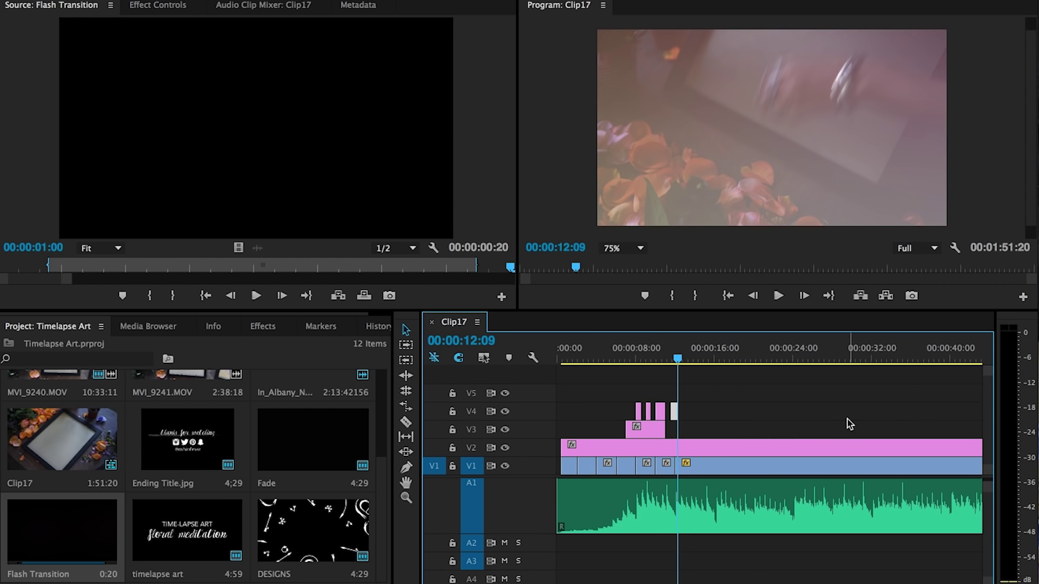
scroll(849, 425, "down", 3)
scroll(849, 424, "down", 3)
left_click_drag(699, 361, 761, 365)
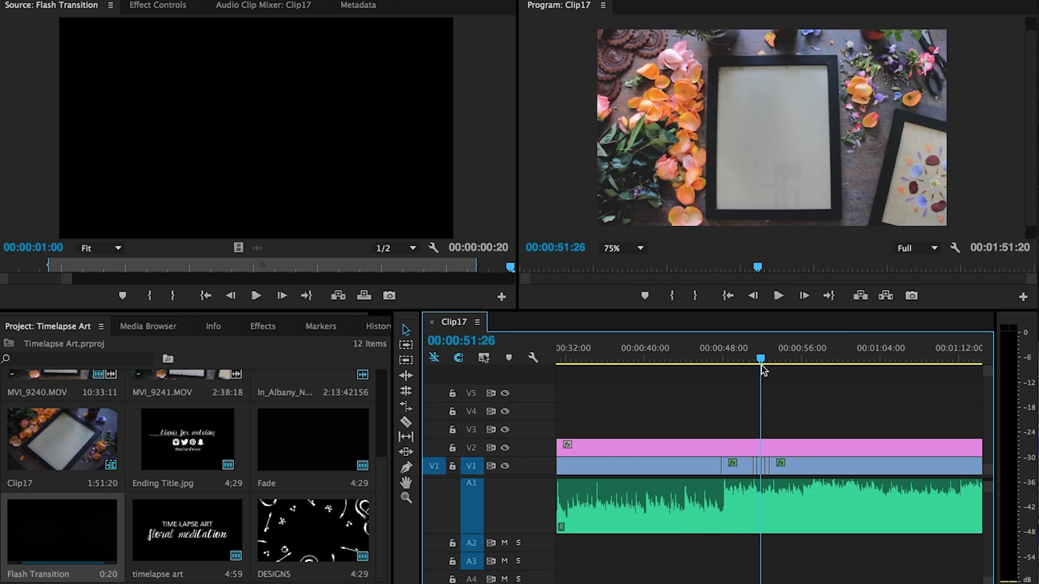
scroll(827, 365, "down", 3)
scroll(702, 349, "down", 3)
left_click(801, 351)
left_click_drag(801, 350, 924, 383)
scroll(827, 427, "right", 5)
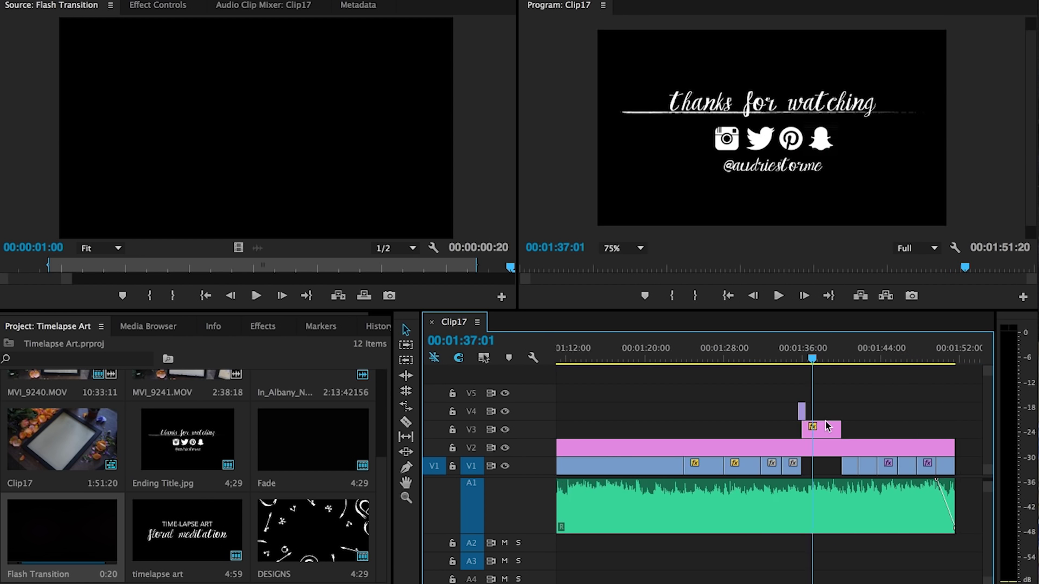
- Select the ending title clip on V3 and open Ending Title.jpg from the project in the Source monitor
left_click(756, 430)
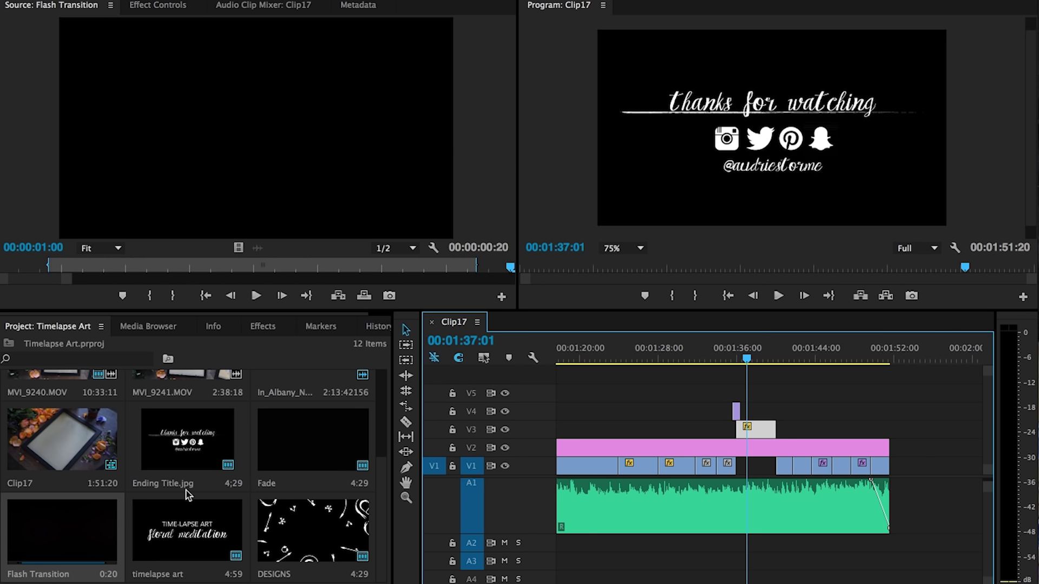
left_click(200, 426)
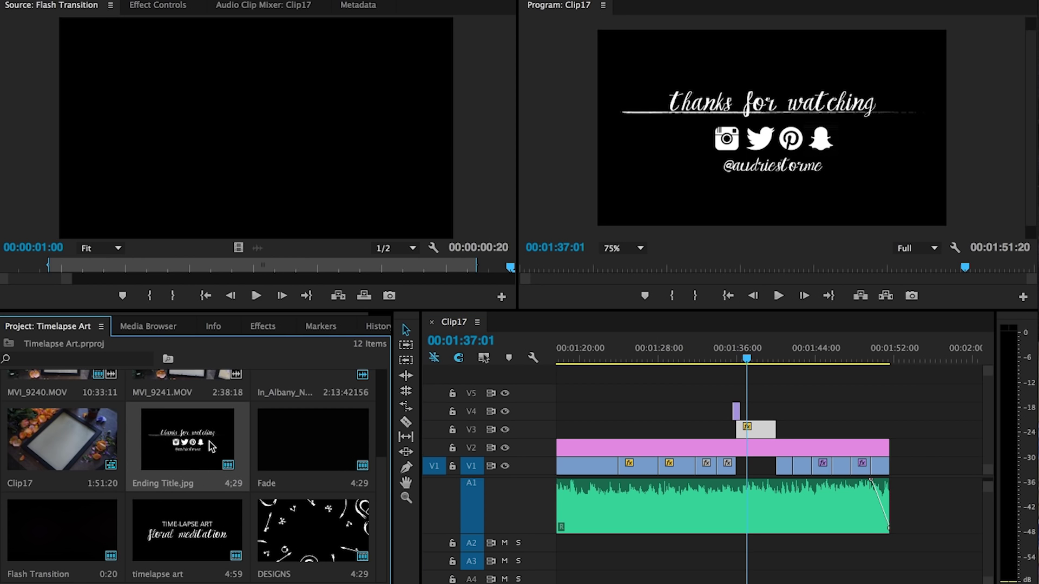
double_click(211, 446)
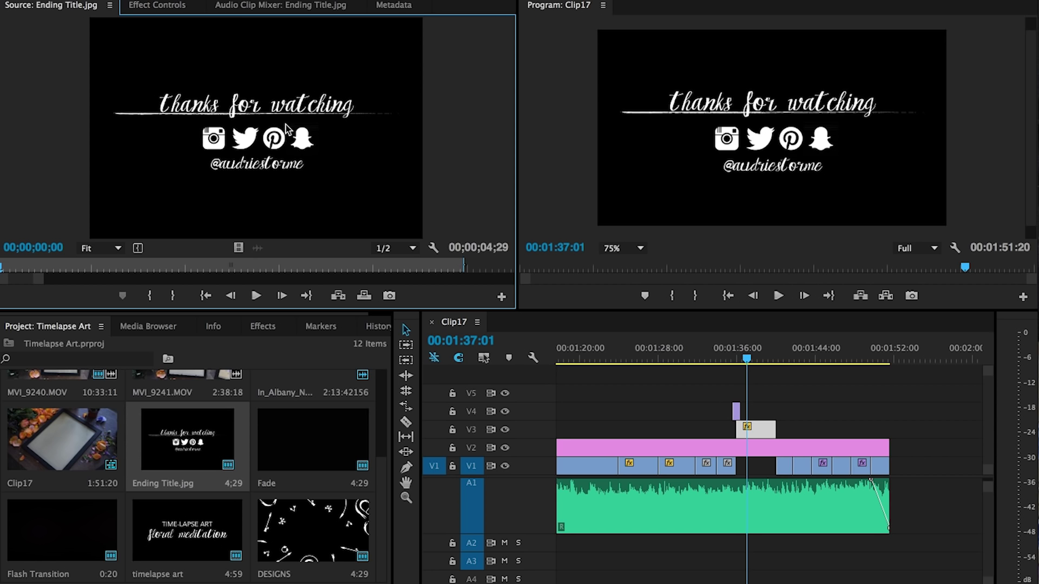
- Preview the black-and-white clips after the ending title and open the first one, Clip17.m4v at 00:01:40:24, in the Source monitor
left_click(752, 355)
left_click_drag(752, 354, 784, 400)
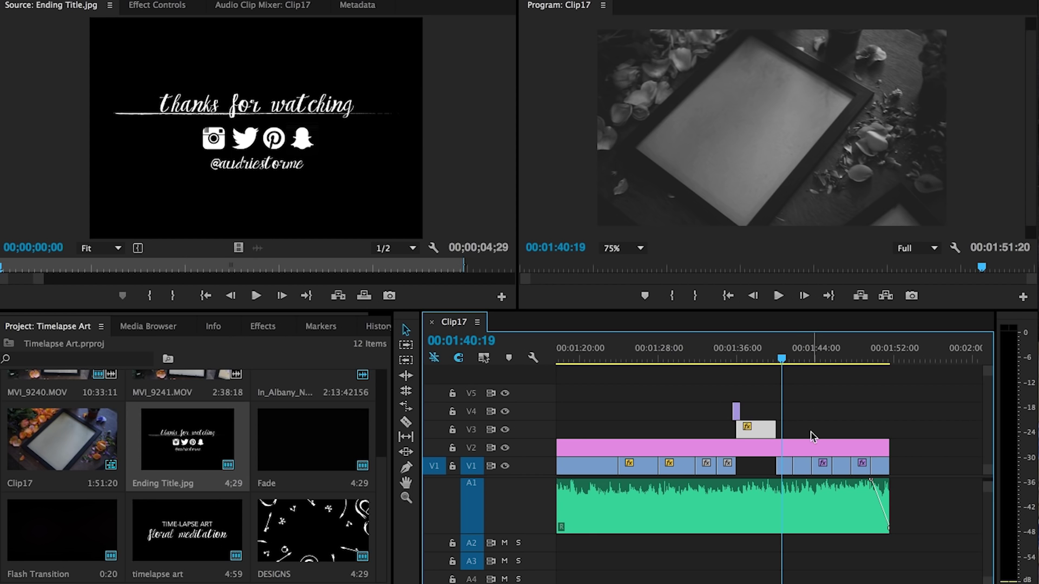
left_click_drag(777, 361, 791, 362)
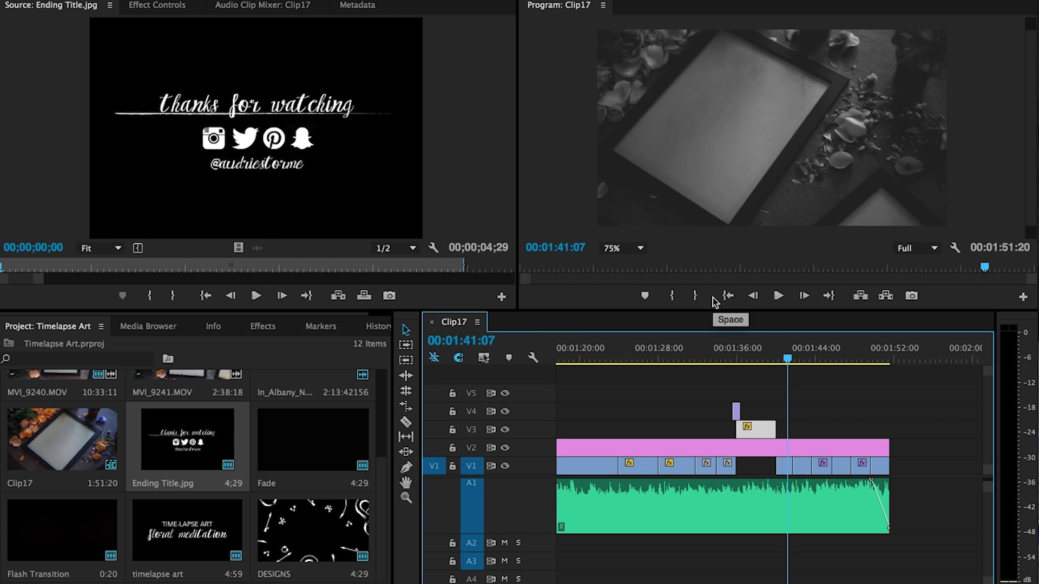
mouse_move(771, 361)
left_mouse_down()
mouse_move(881, 371)
mouse_move(784, 364)
left_mouse_up()
left_click_drag(760, 467, 907, 464)
left_click(812, 418)
left_click(785, 466)
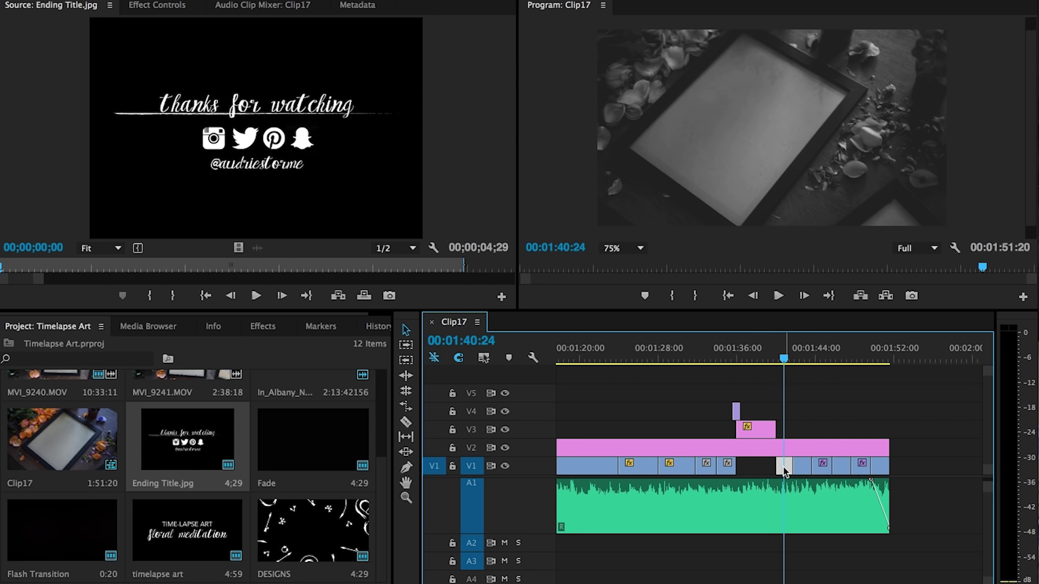
double_click(784, 468)
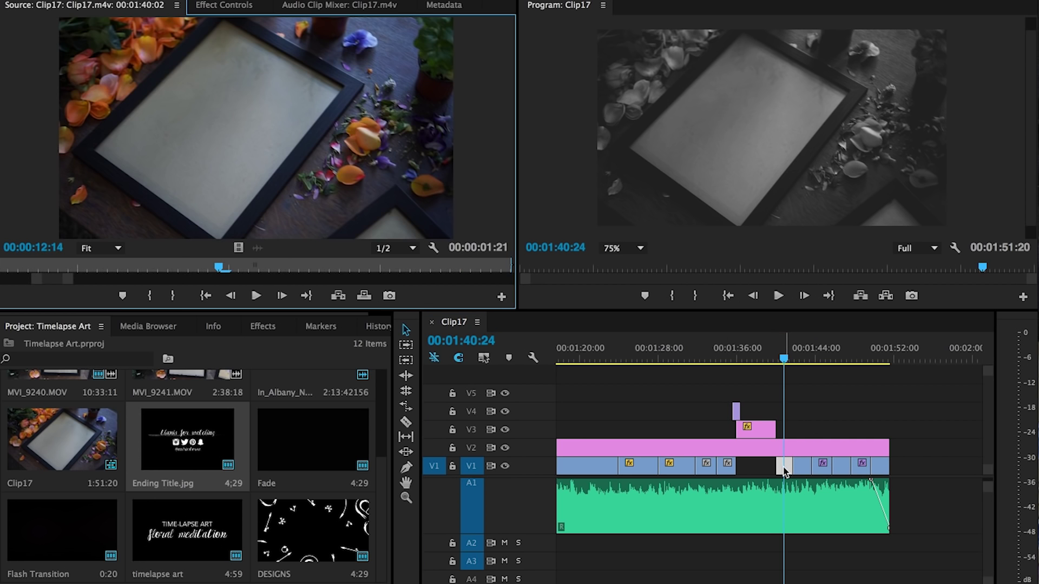
- Clear the effects search and select the B&W Blue Filter in the Desaturation group of Lumetri Looks
left_click(260, 326)
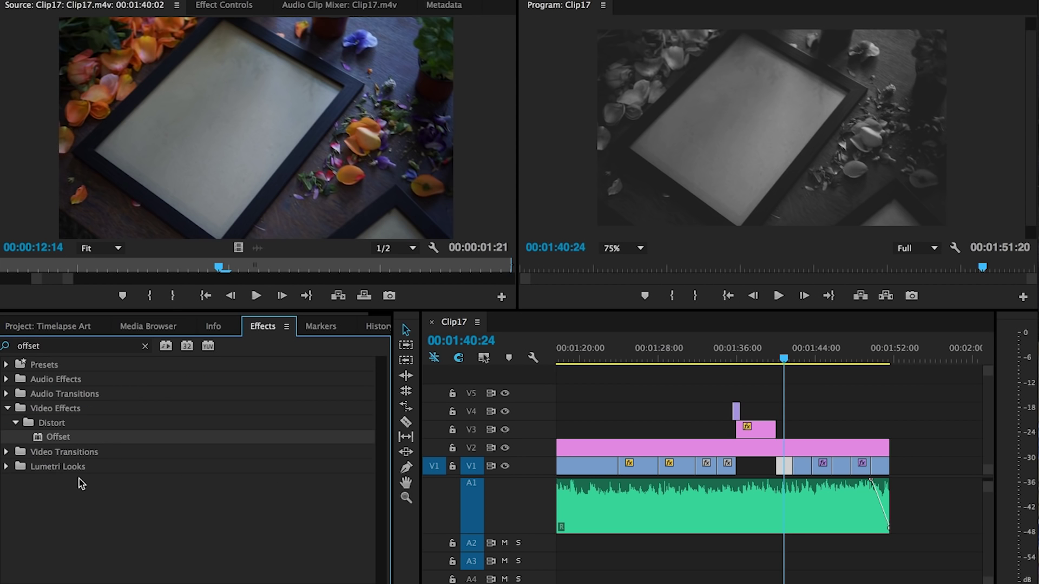
left_click(8, 410)
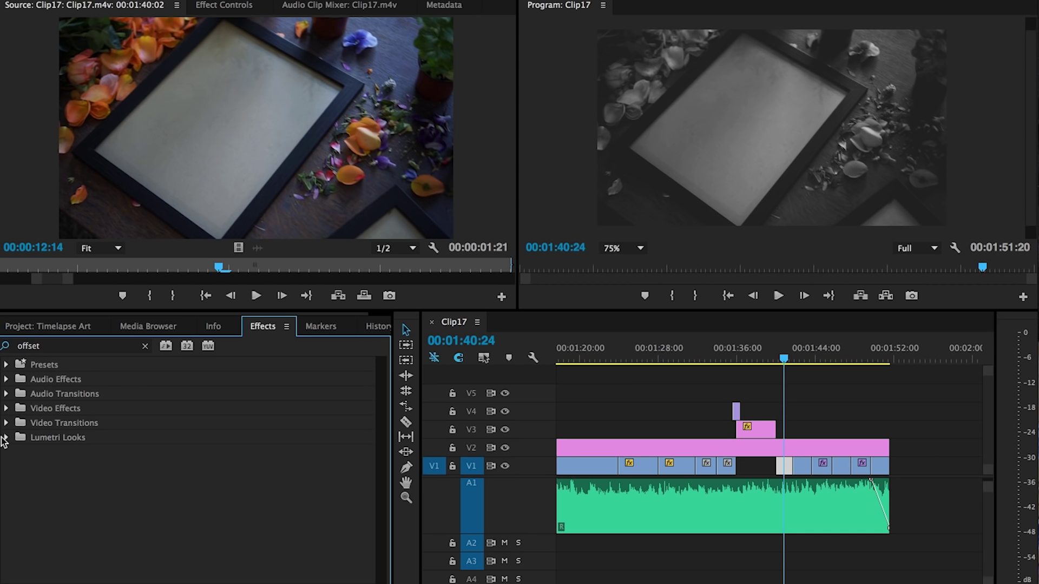
left_click(41, 438)
left_click(145, 346)
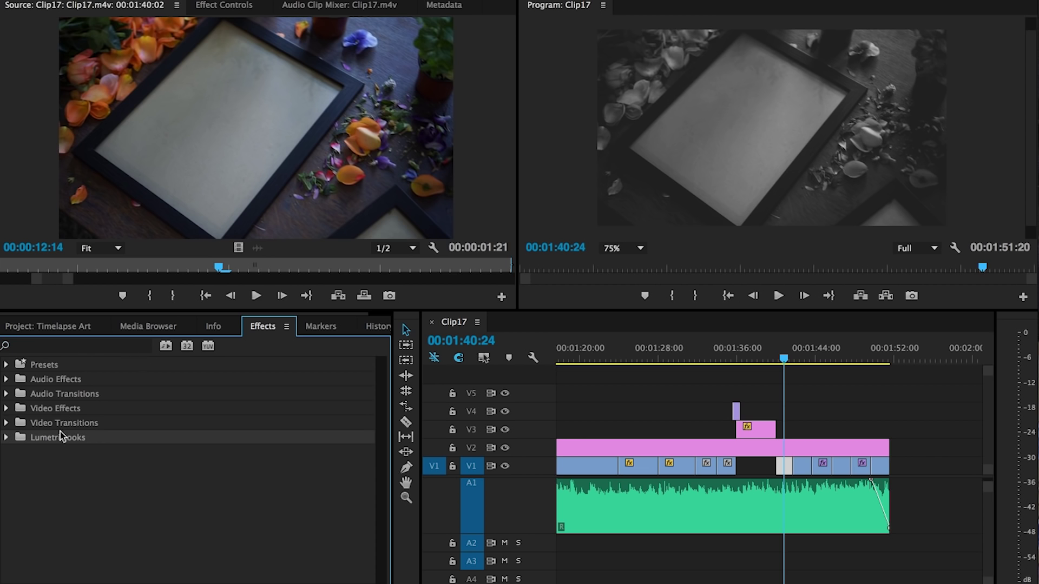
left_click(7, 437)
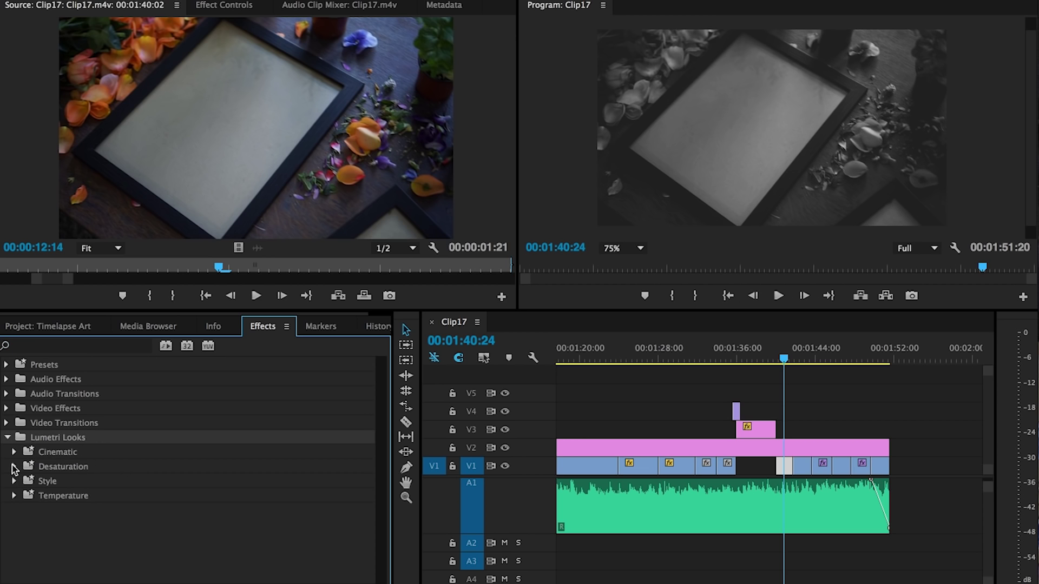
left_click(14, 467)
left_click(83, 482)
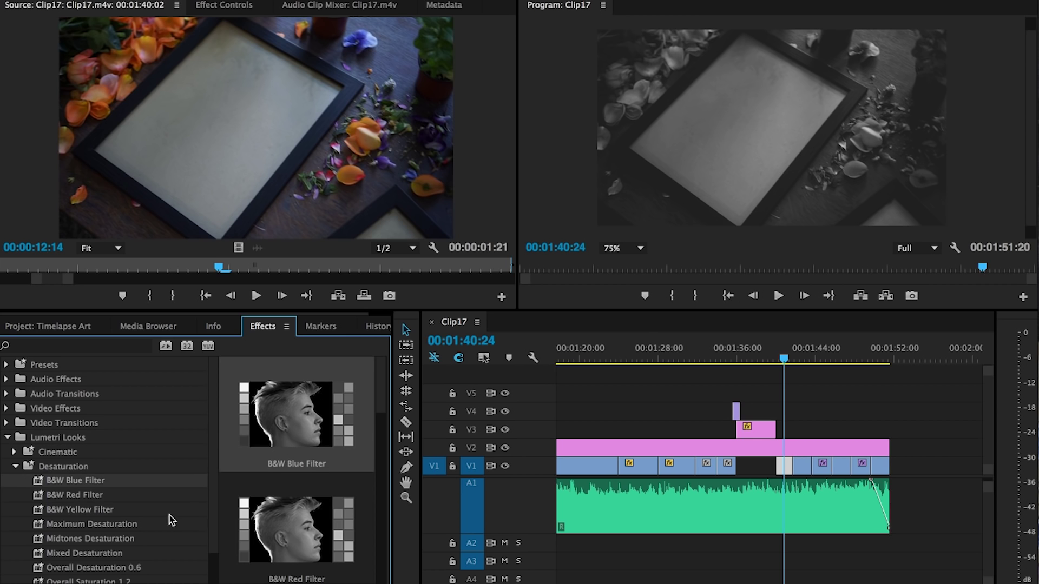
- Remove the Lumetri (B&W Blue Filter) effect from the first Clip17.m4v clip after the ending title
left_click(232, 5)
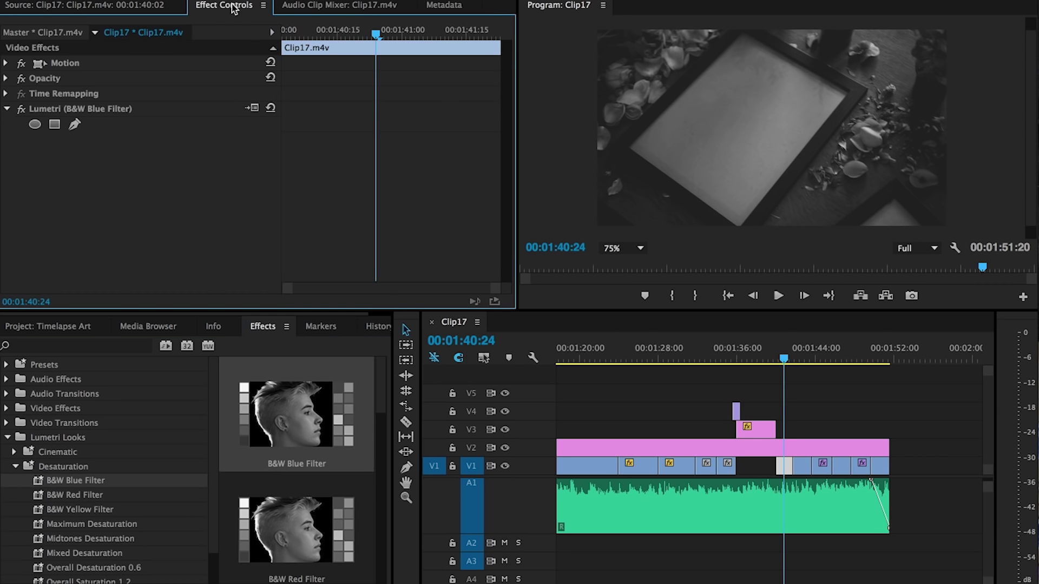
left_click(784, 464)
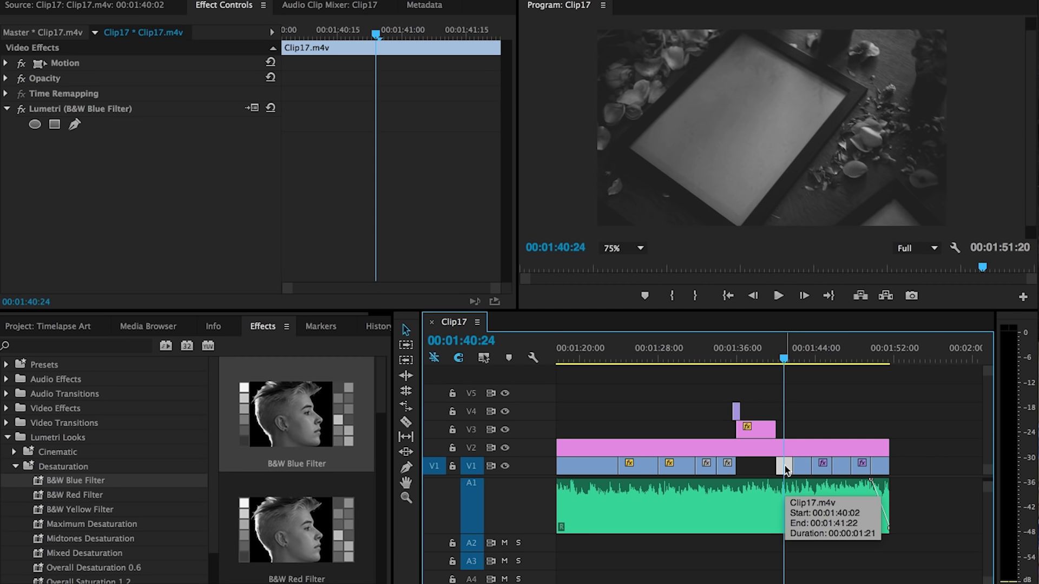
left_click(100, 109)
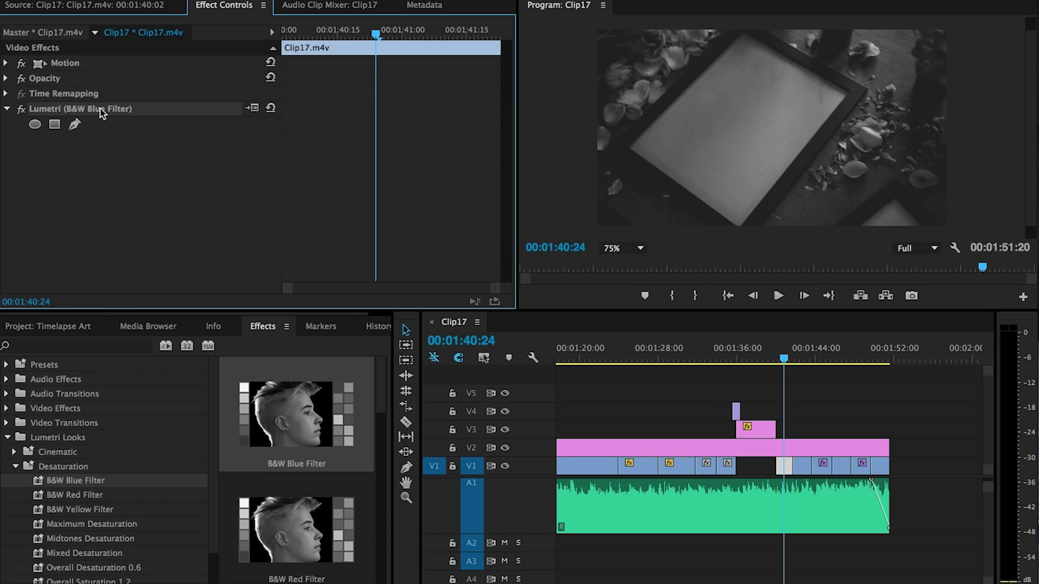
key("Delete")
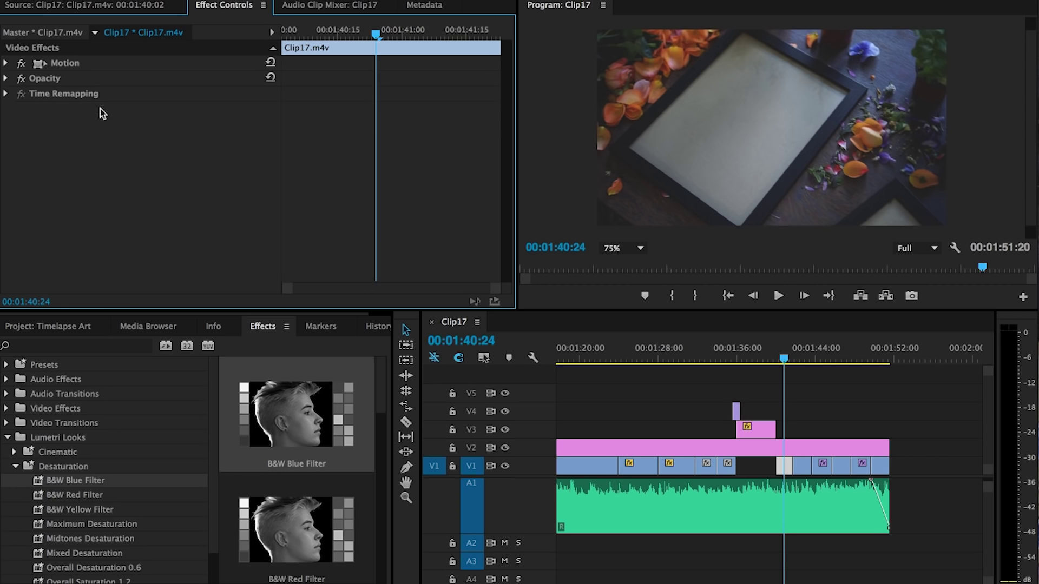
- Apply the B&W Blue Filter look to the first V1 clip after the ending title
left_click(76, 481)
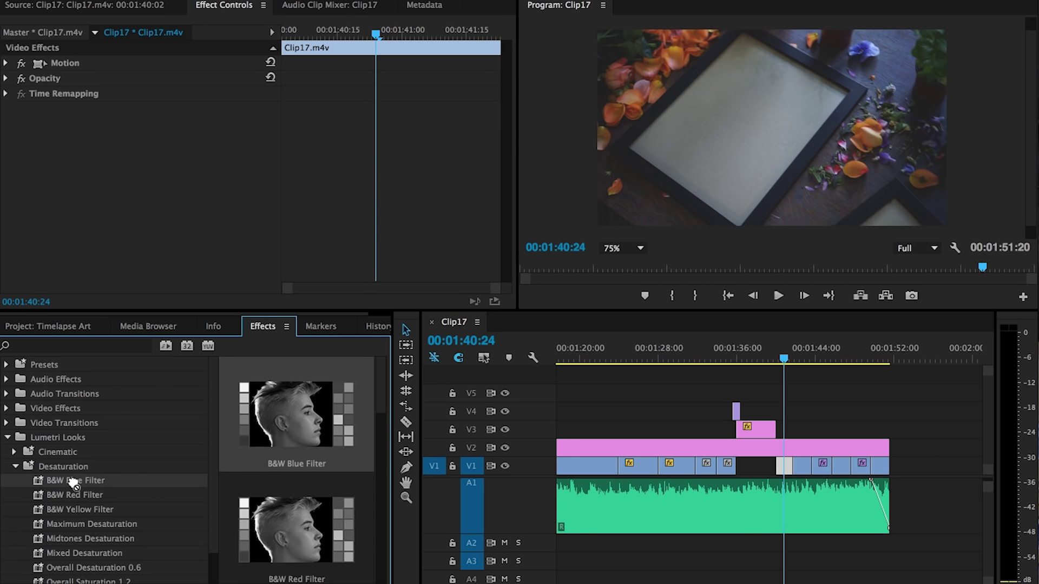
left_click_drag(355, 467, 787, 472)
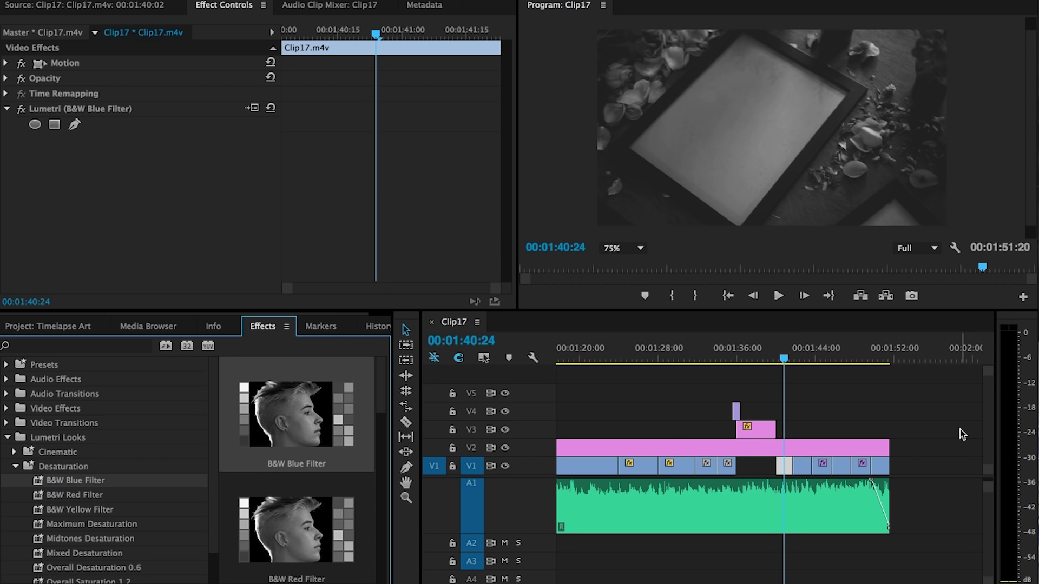
scroll(960, 429, "up", 8)
scroll(676, 432, "down", 10)
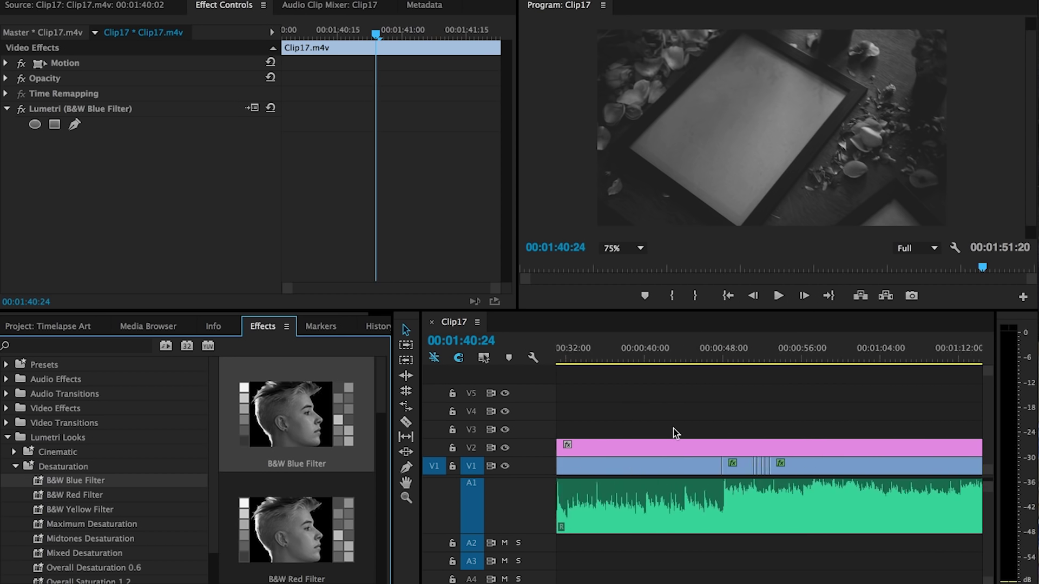
scroll(675, 433, "up", 2)
left_click(679, 350)
scroll(681, 349, "up", 8)
left_click_drag(680, 350, 620, 349)
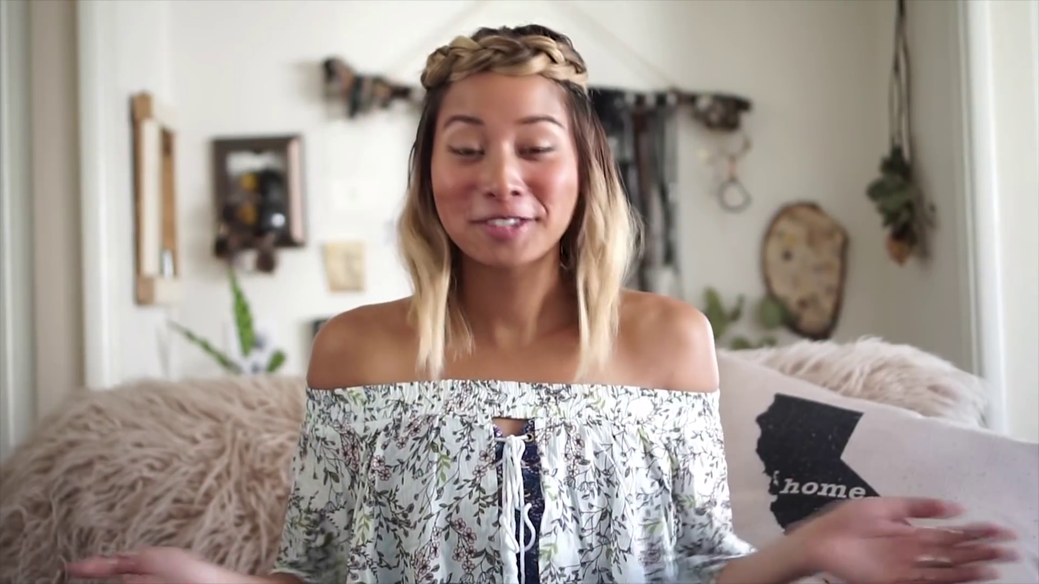